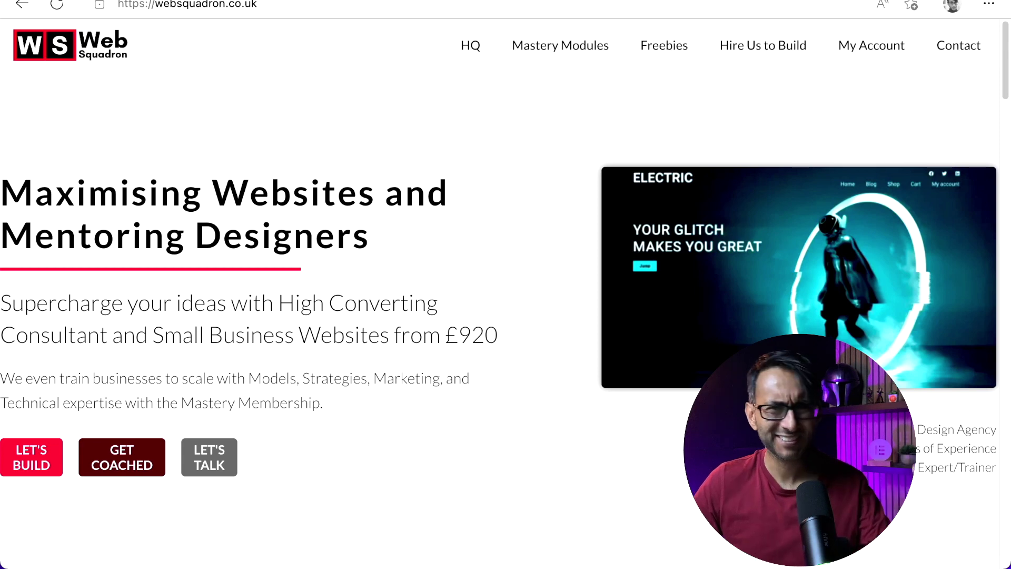
# Open the Mastery Modules page and scroll down to the £67.00 module cards
pyautogui.click(566, 50)
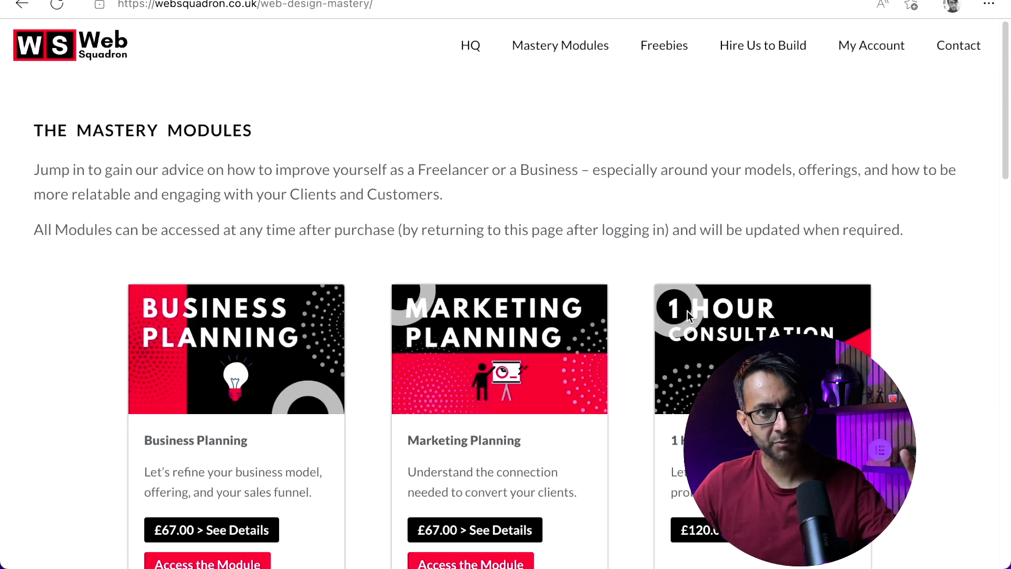
pyautogui.scroll(-3, 687, 311)
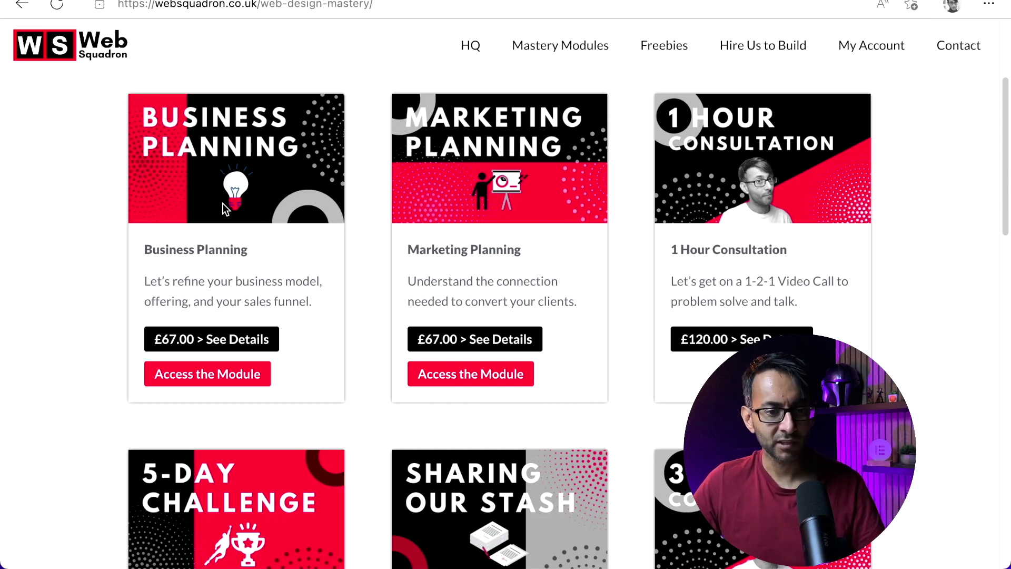
pyautogui.scroll(-1, 643, 351)
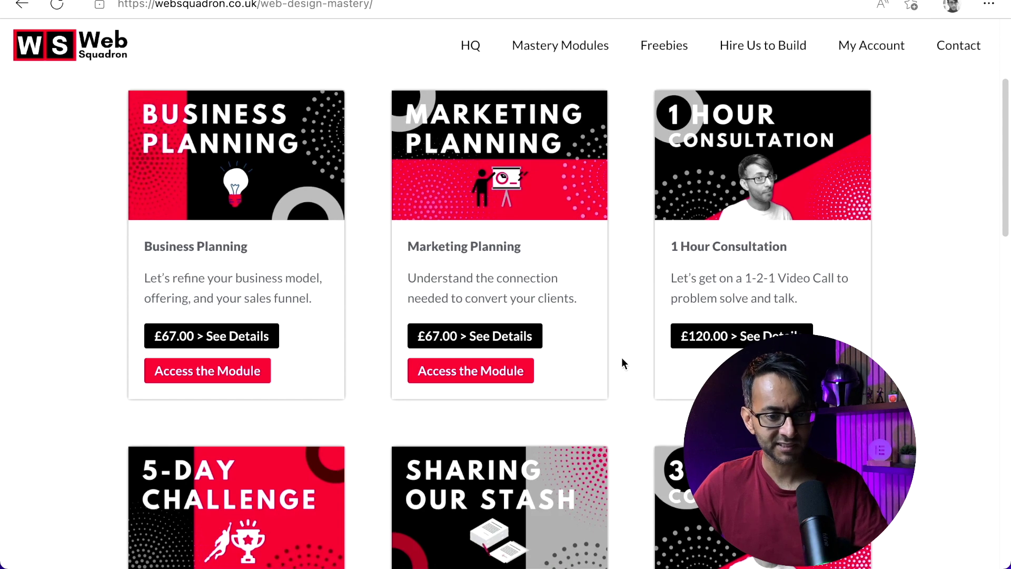
pyautogui.click(251, 337)
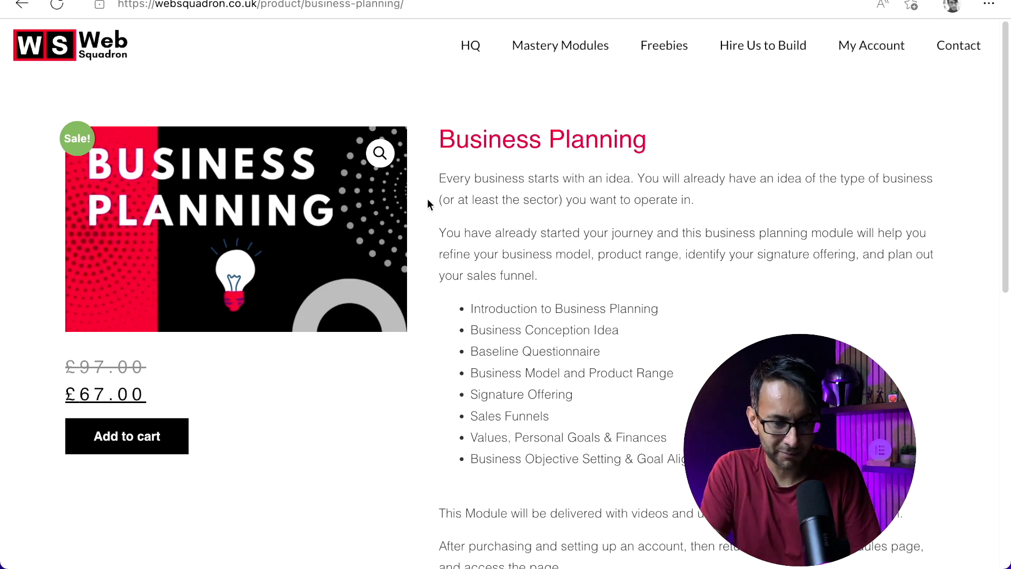
pyautogui.click(22, 5)
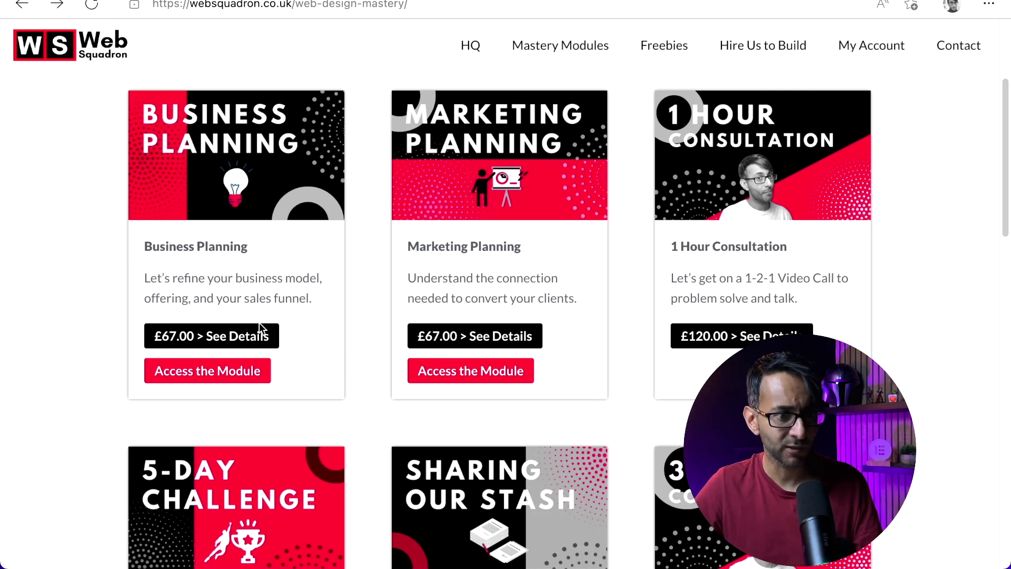
# Try the Business Planning 'Access the Module' link, see the login-required notice, and return
pyautogui.click(220, 379)
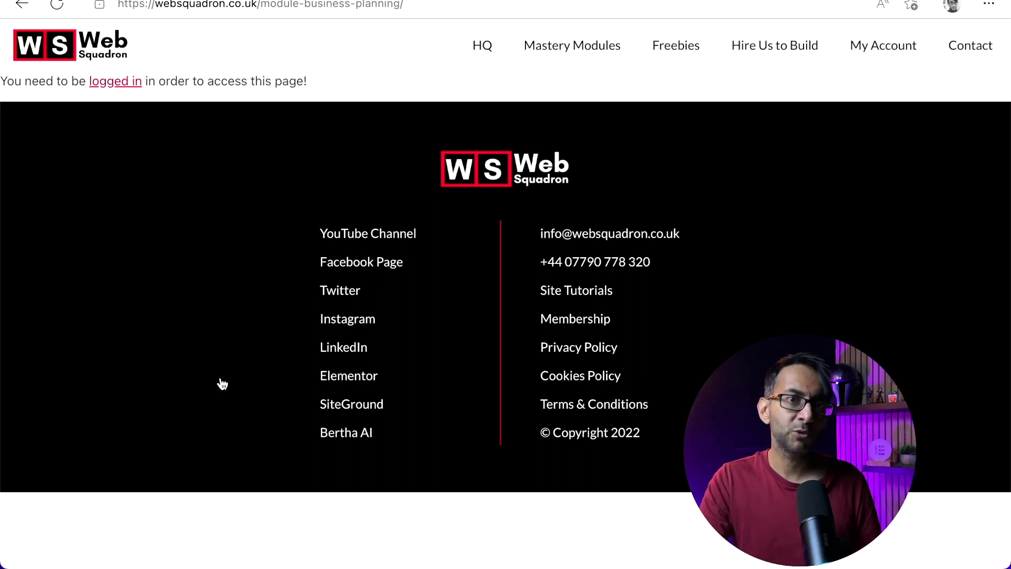
pyautogui.click(22, 4)
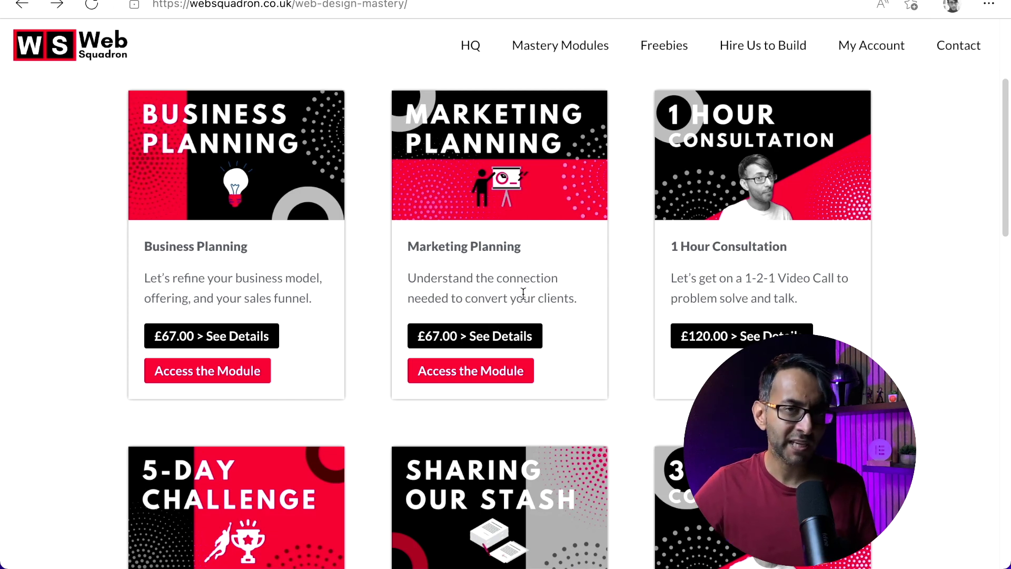
# Scroll through the module cards on the Mastery Modules page
pyautogui.scroll(-3, 505, 264)
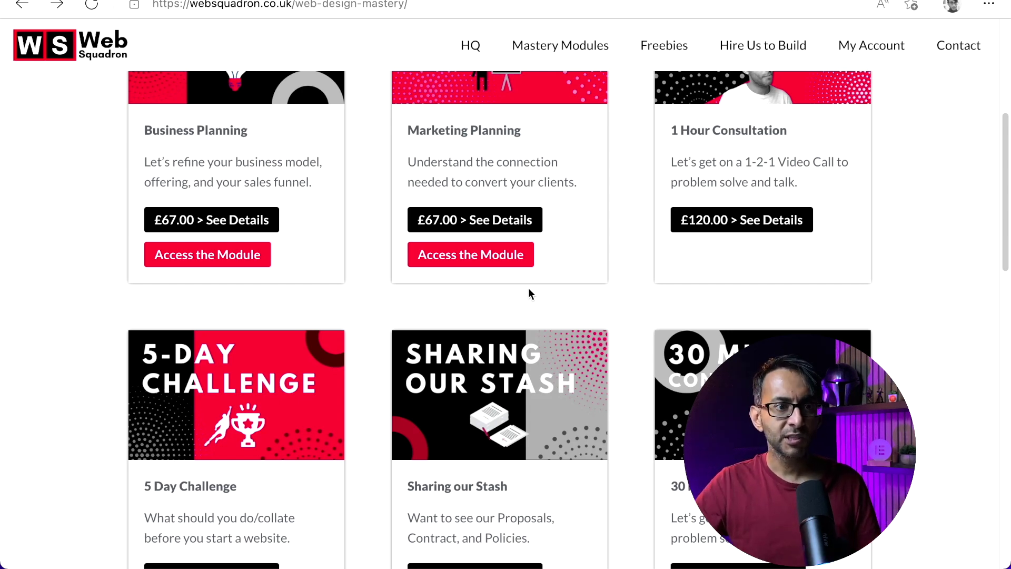
pyautogui.scroll(2, 529, 289)
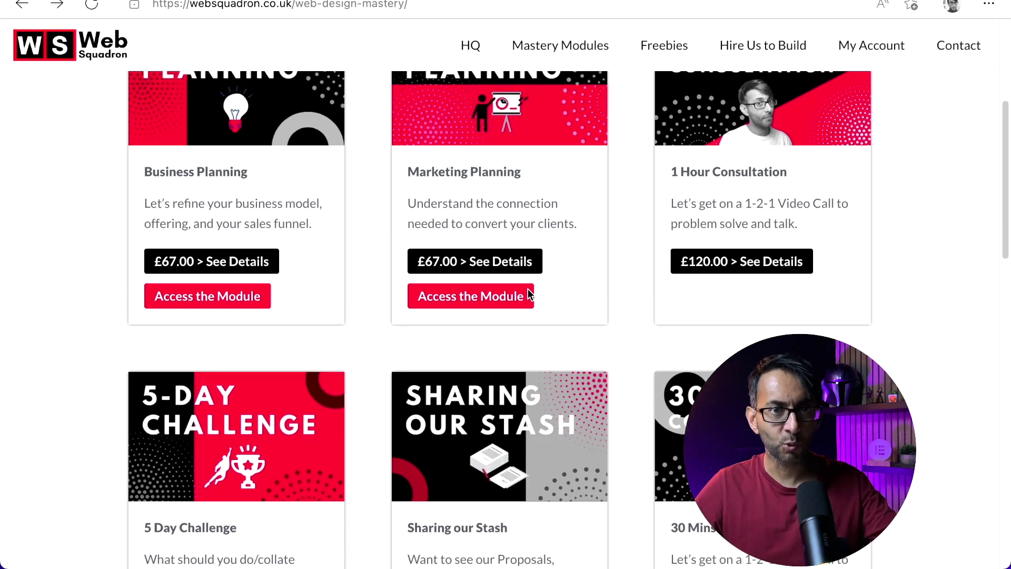
pyautogui.scroll(-7, 528, 288)
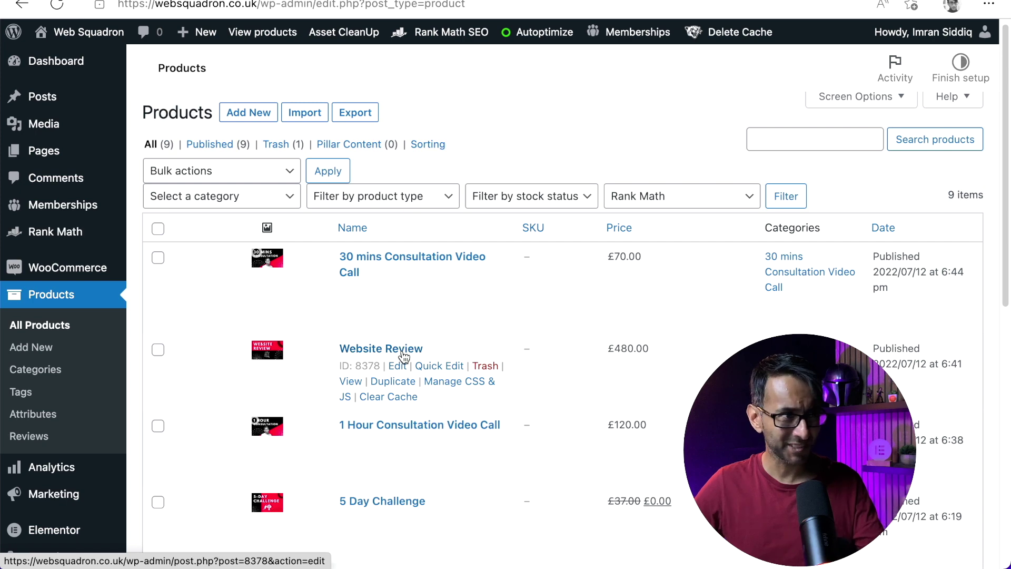
# Scroll the Installed Plugins list down to Page Restrict for WooCommerce
pyautogui.scroll(-2, 492, 384)
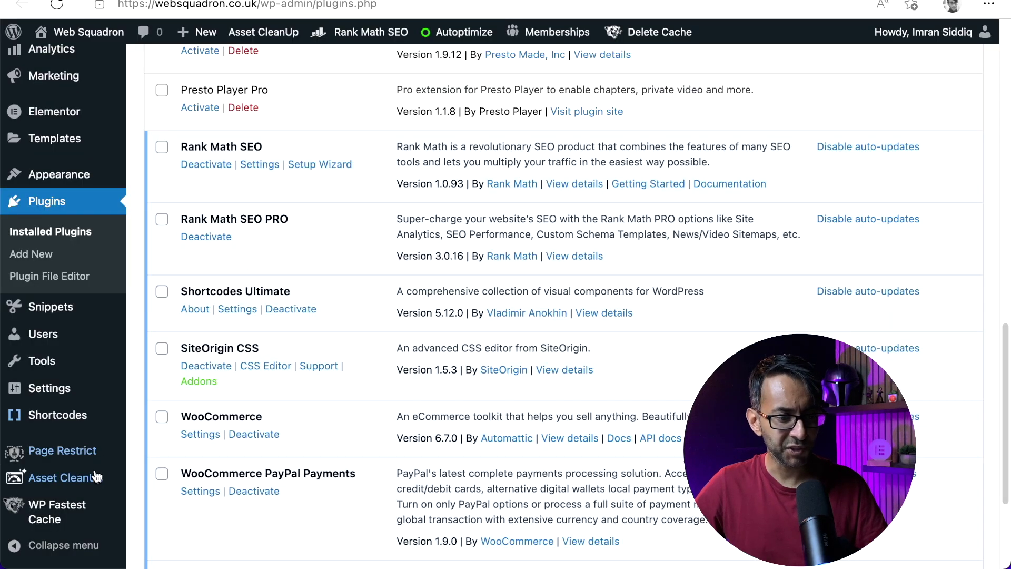
# Open Page Restrict > Pages and scroll through the page restriction cards
pyautogui.moveTo(79, 462)
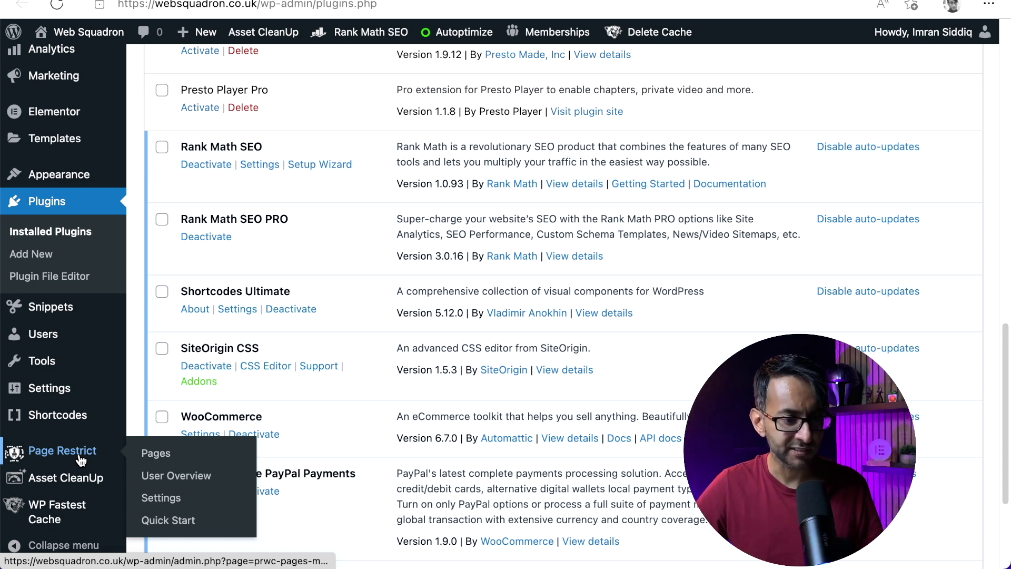
pyautogui.click(154, 454)
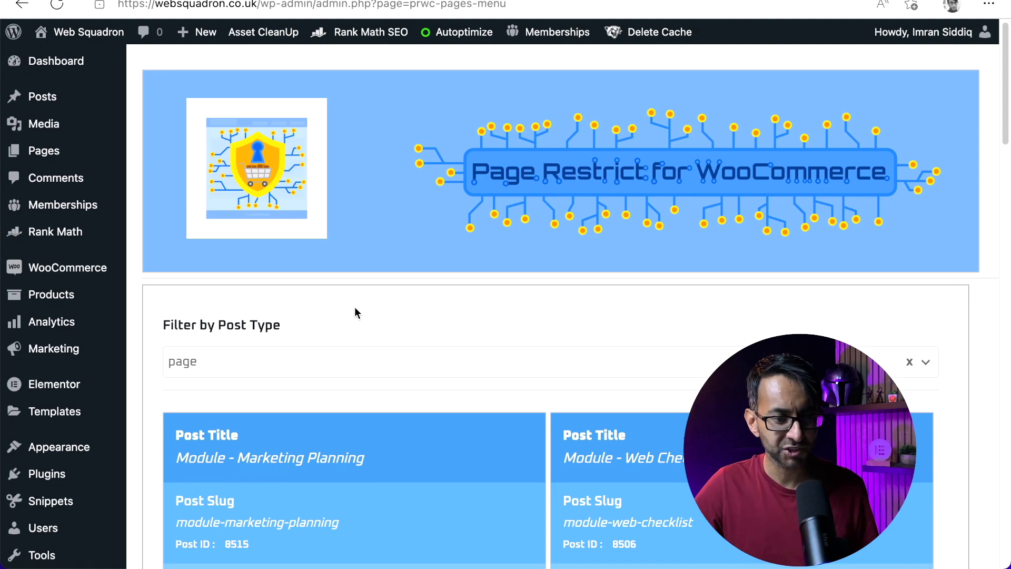
pyautogui.scroll(-20, 361, 316)
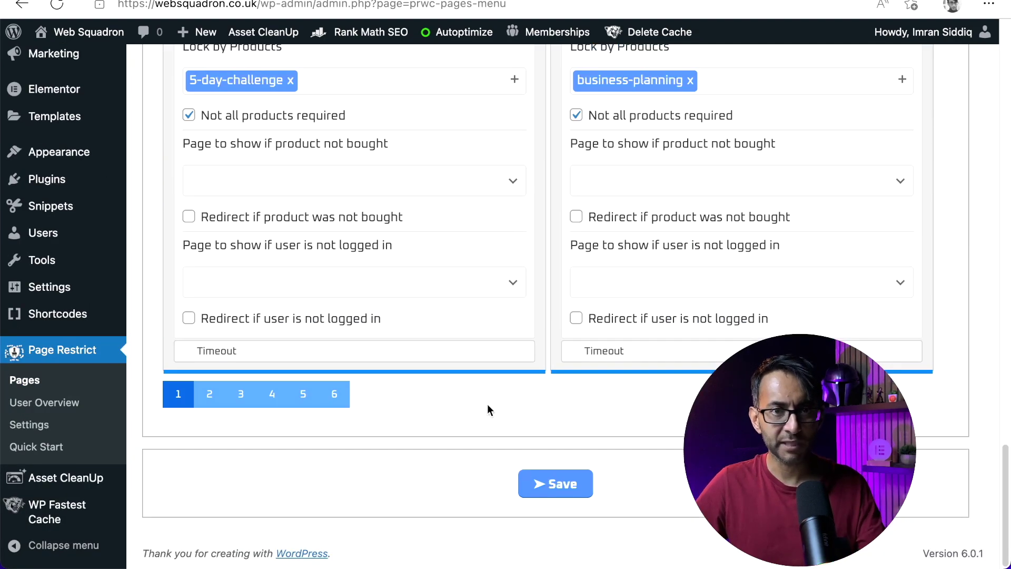
pyautogui.scroll(12, 429, 374)
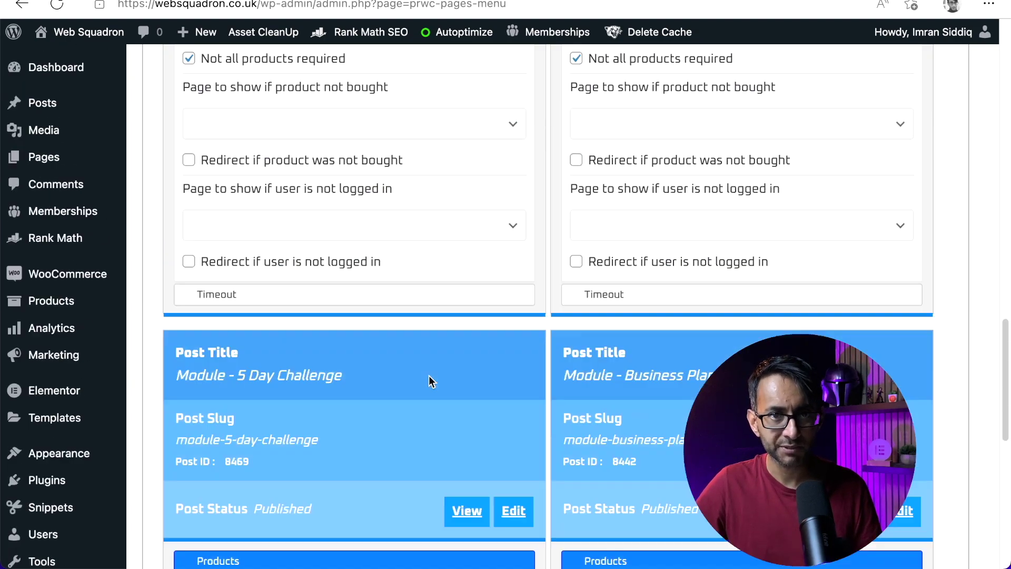
pyautogui.scroll(4, 429, 375)
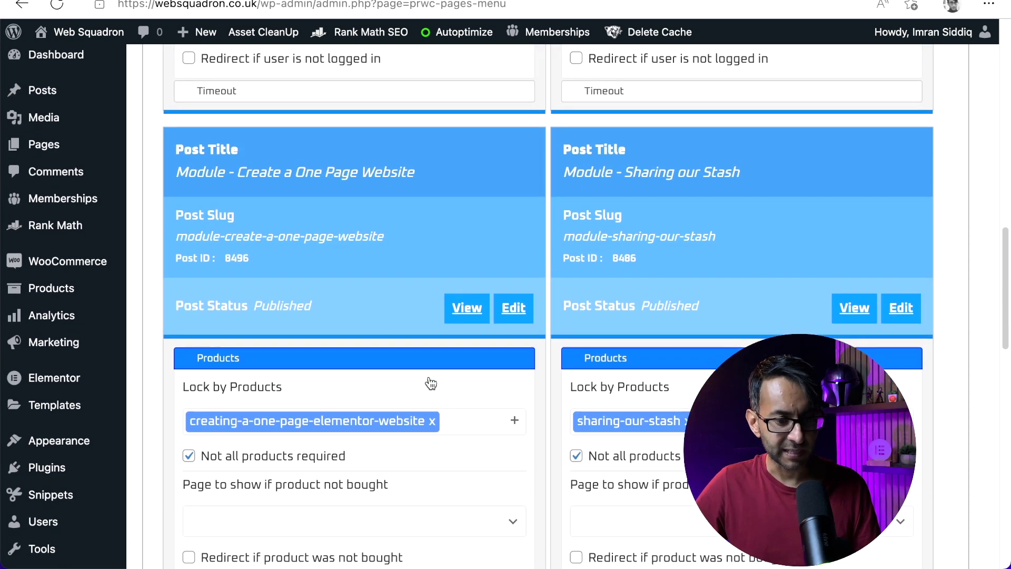
pyautogui.scroll(-2, 374, 298)
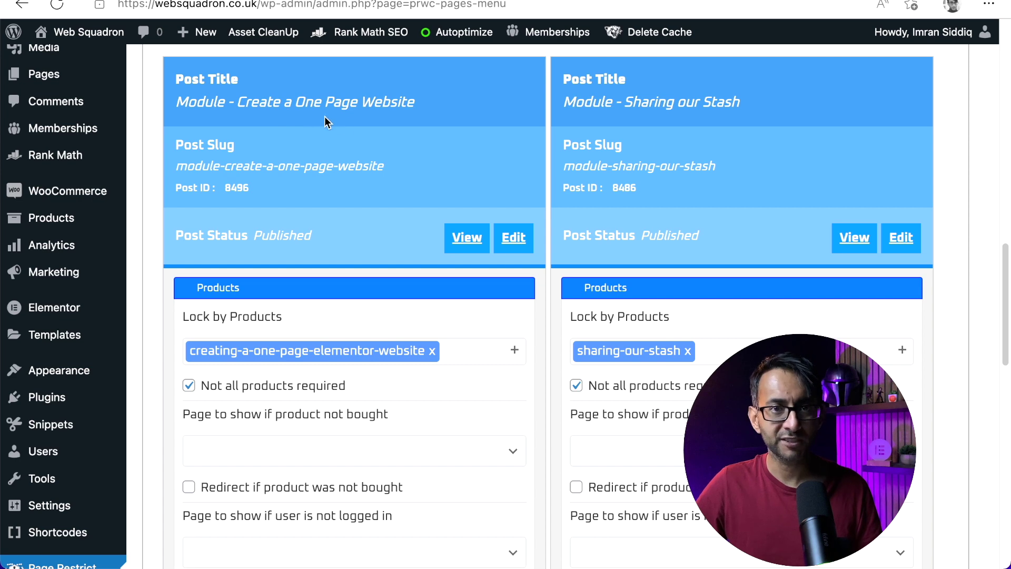
# Glance at the WooCommerce products list, then return to the Page Restrict Pages screen
pyautogui.click(51, 217)
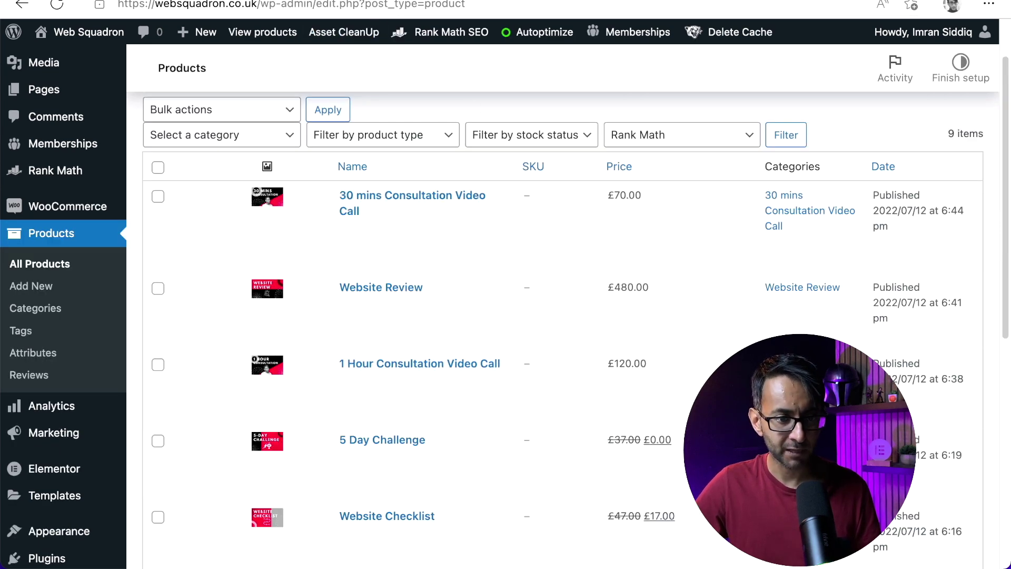
pyautogui.hotkey('alt', 'Left')
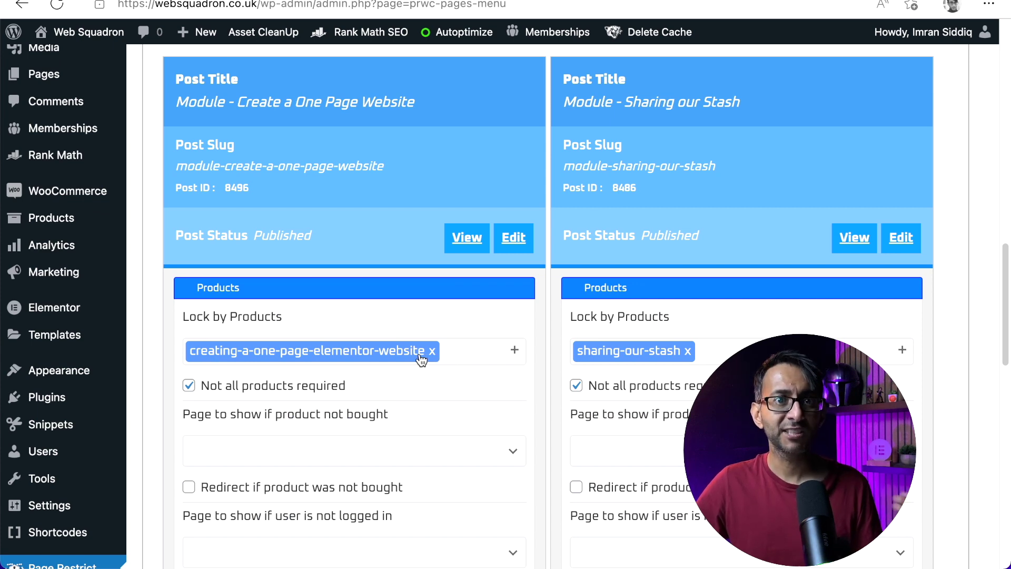
pyautogui.scroll(-10, 431, 380)
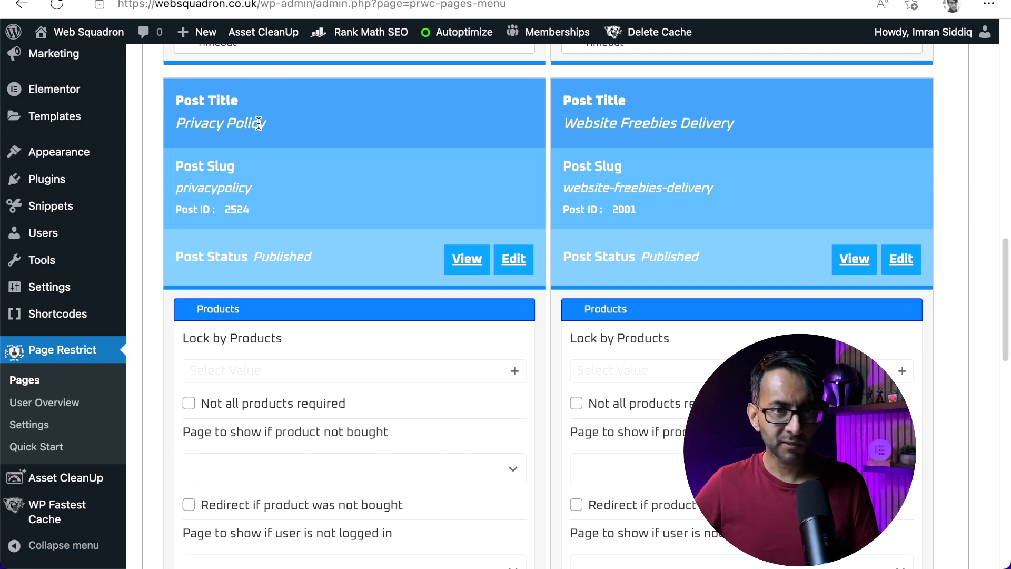
# Lock Privacy Policy behind website-checklist and 1-hour-consultation-video-call, with not all products required
pyautogui.click(316, 379)
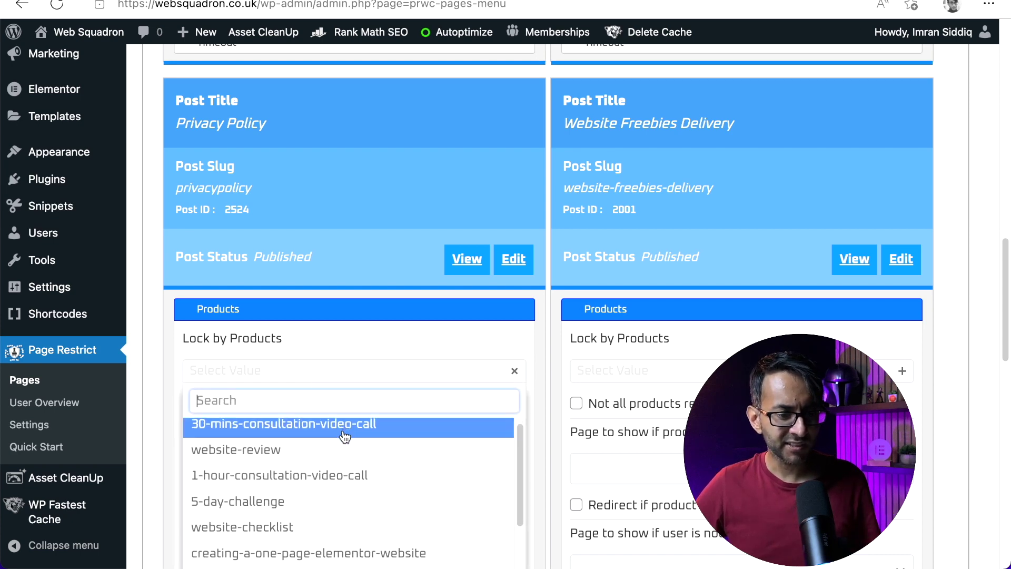
pyautogui.click(311, 524)
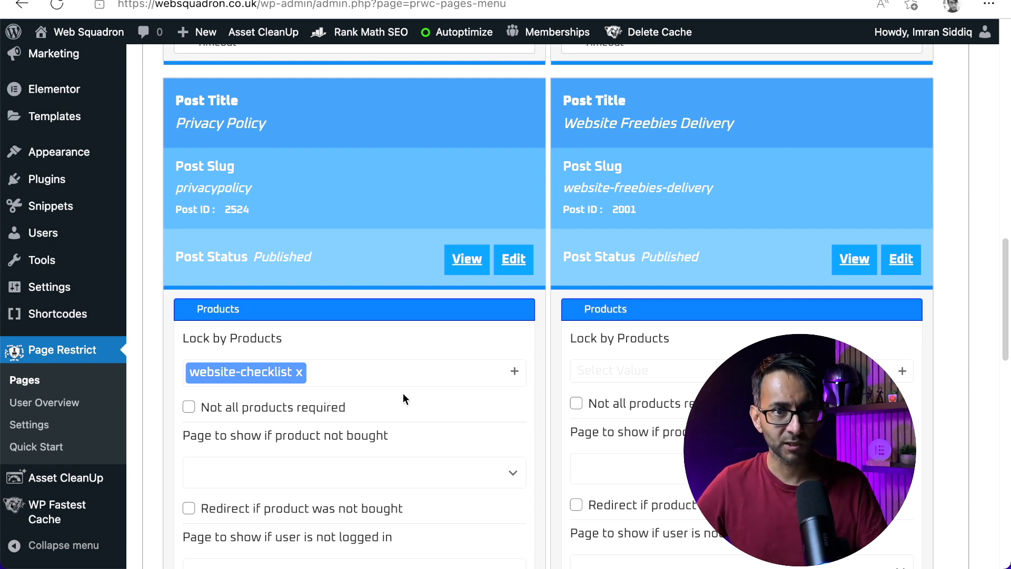
pyautogui.click(383, 380)
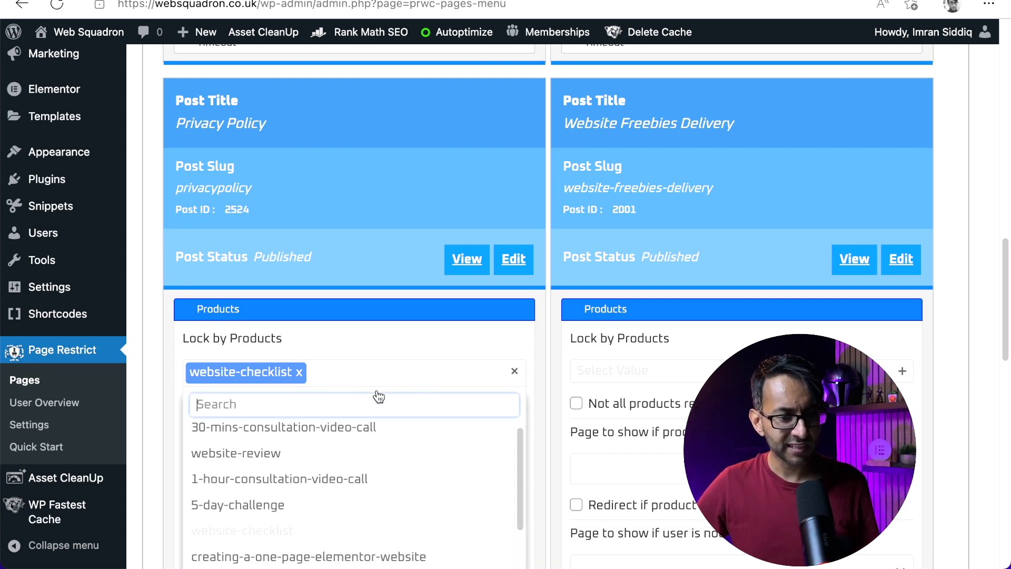
pyautogui.click(303, 479)
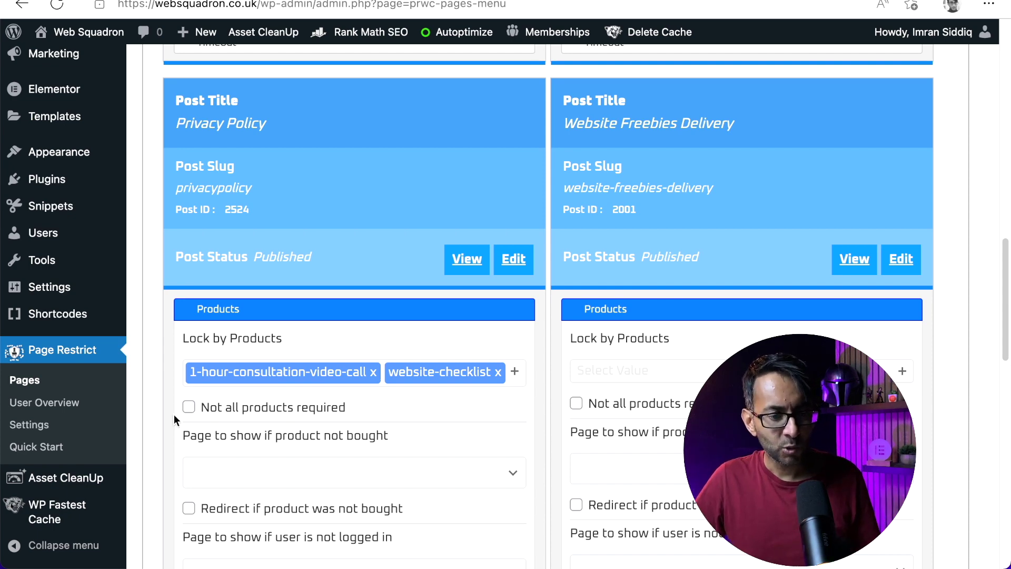
pyautogui.click(188, 407)
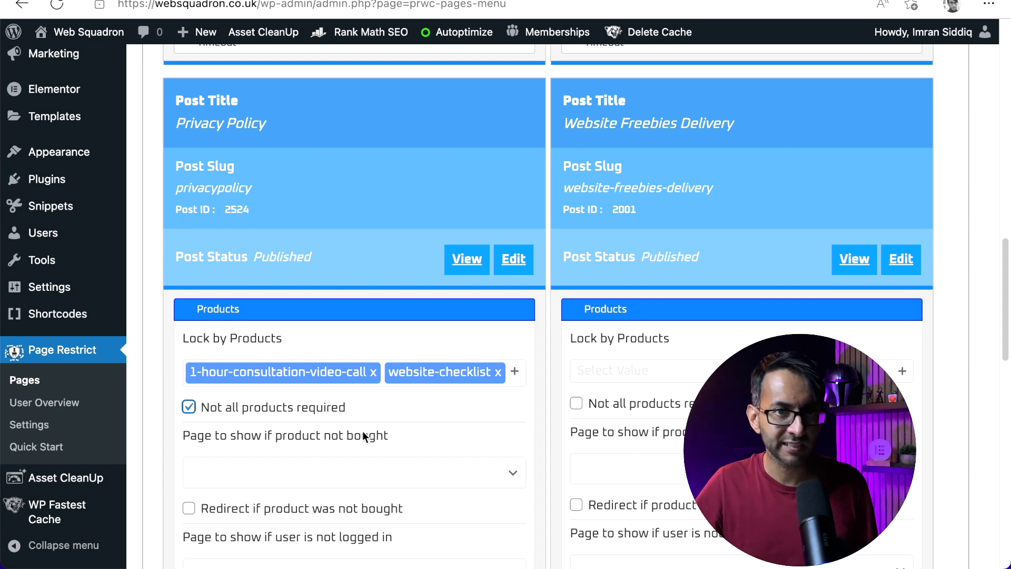
# Set the close-elementor-tabs tutorial page as the page shown to non-buyers
pyautogui.scroll(-3, 362, 443)
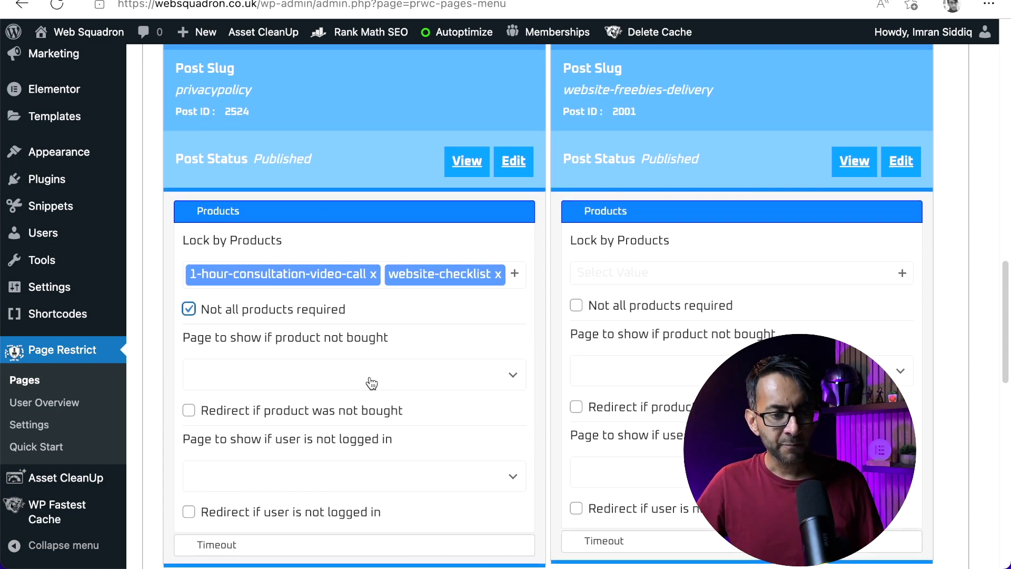
pyautogui.click(369, 381)
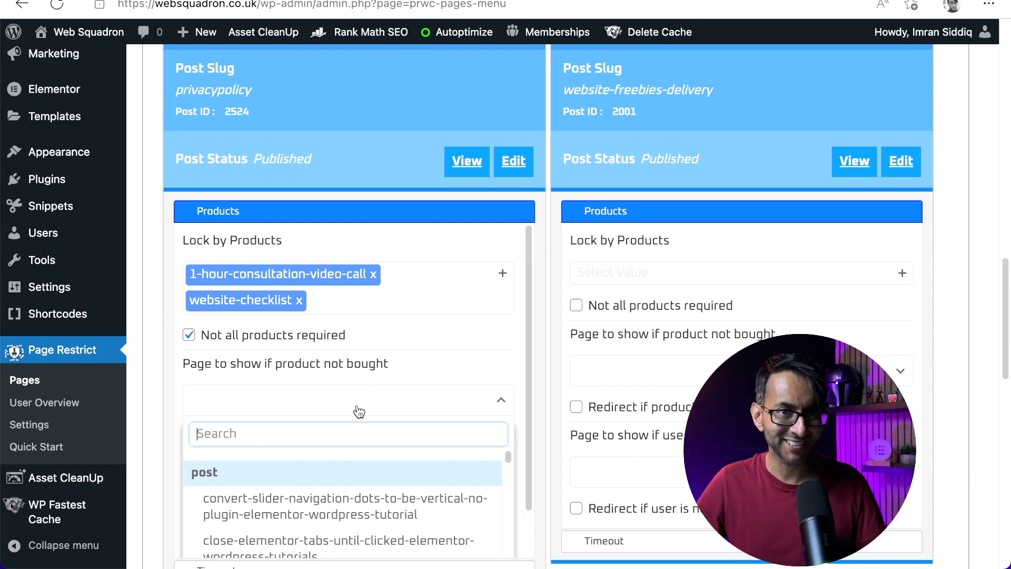
pyautogui.scroll(-2, 354, 418)
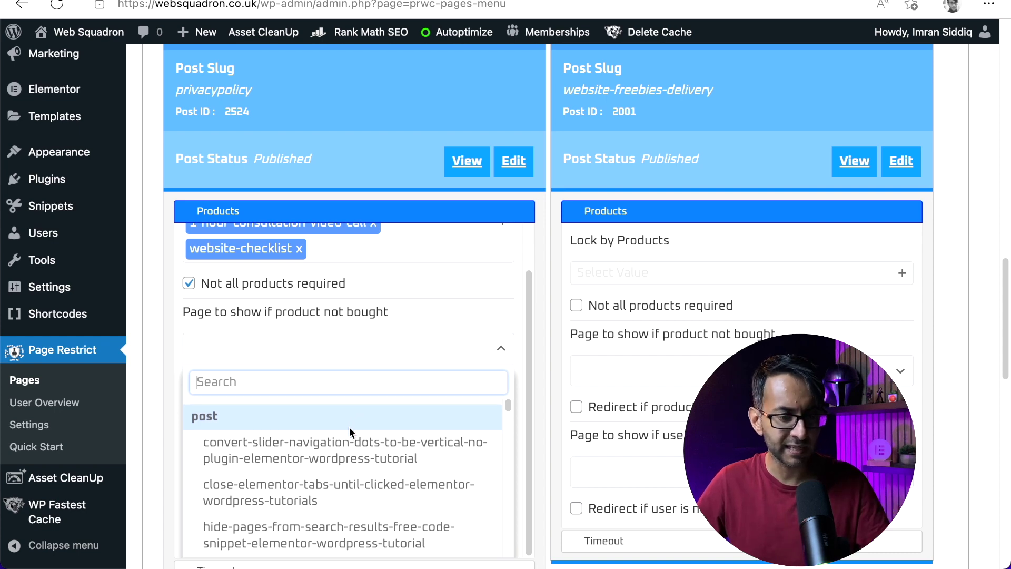
pyautogui.scroll(-1, 347, 447)
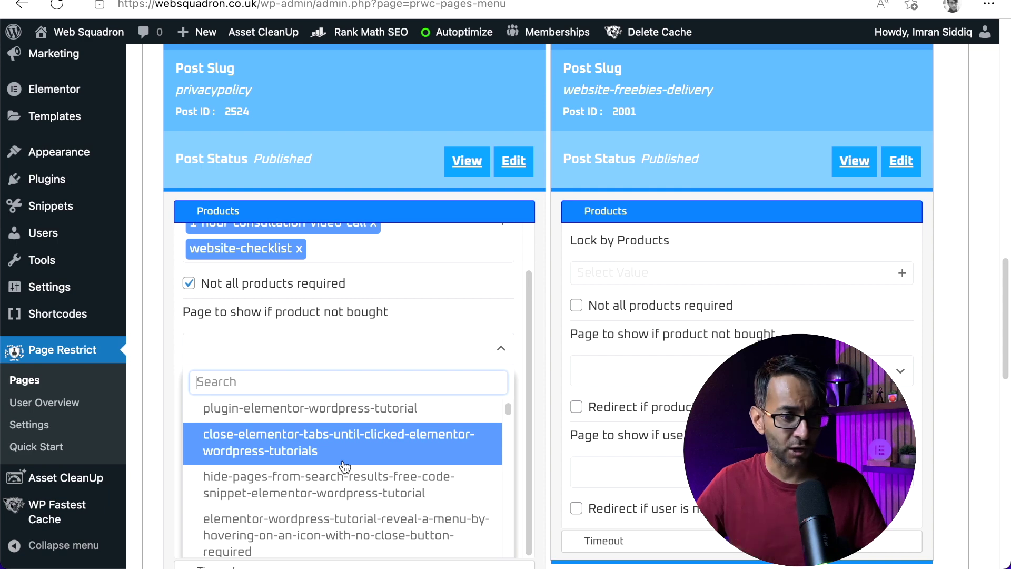
pyautogui.click(343, 458)
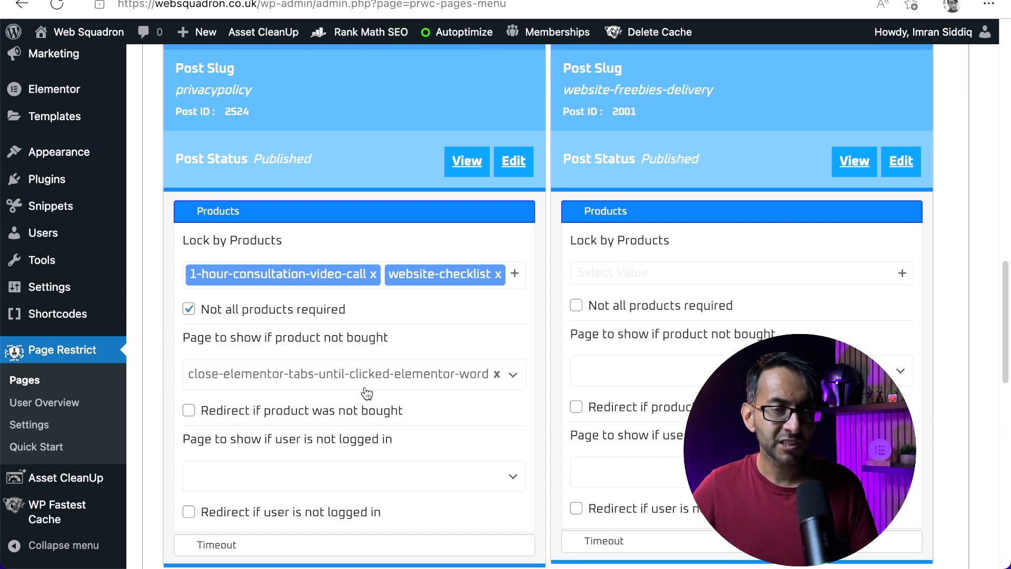
# Clear the non-buyer page, remove both product locks, and require all products again
pyautogui.click(496, 375)
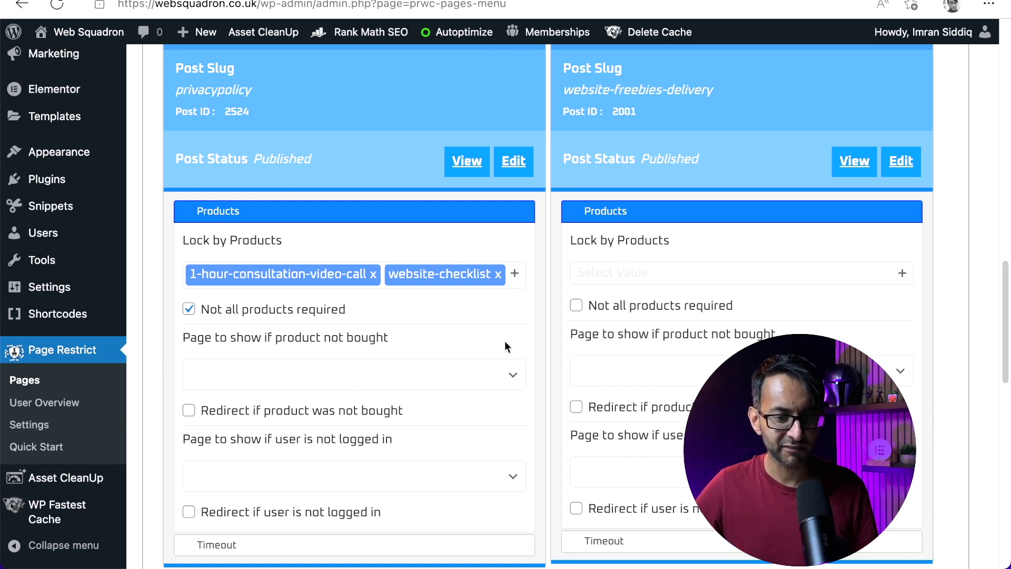
pyautogui.click(498, 275)
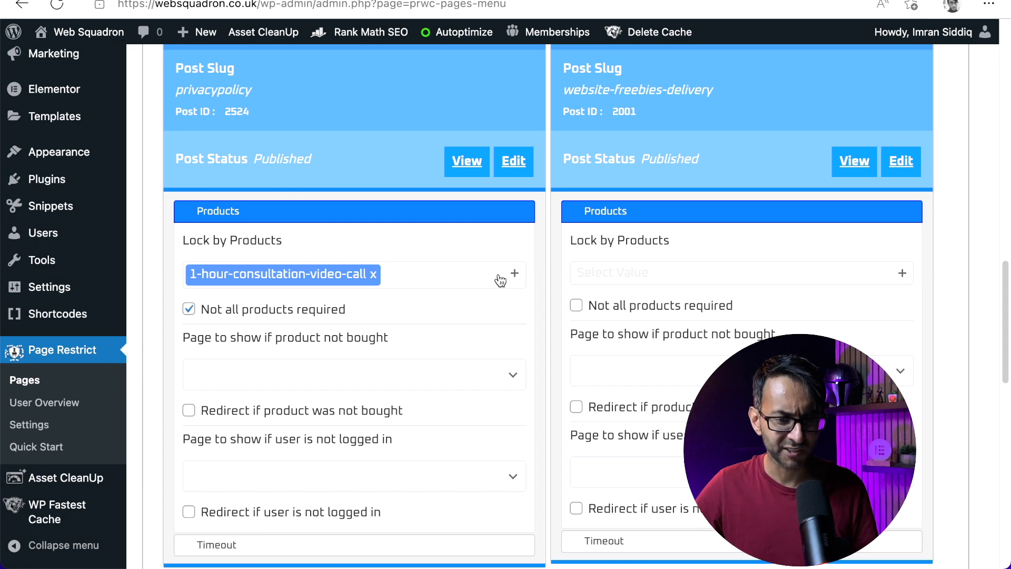
pyautogui.click(373, 275)
pyautogui.click(189, 307)
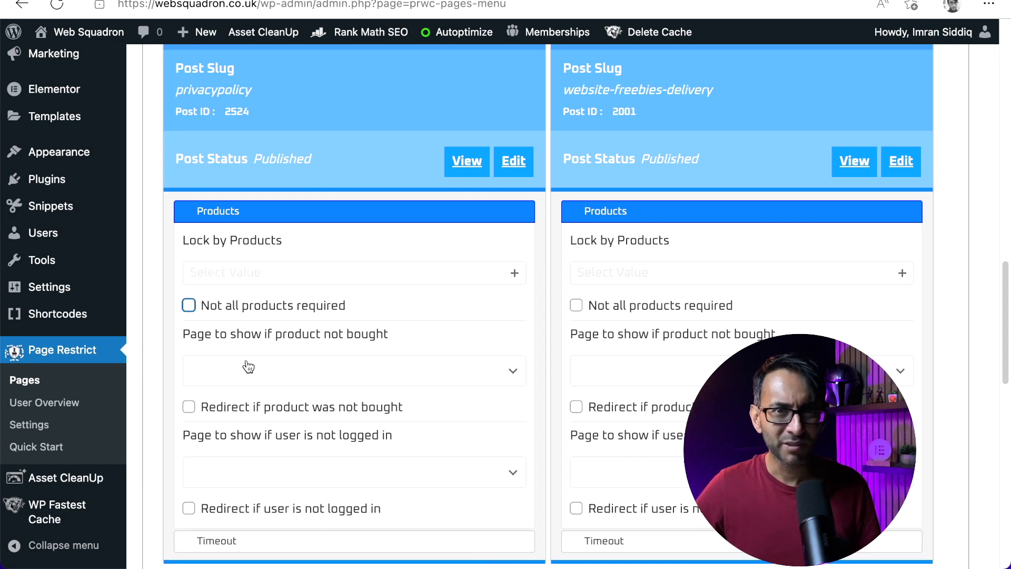
pyautogui.scroll(-7, 252, 375)
pyautogui.scroll(6, 322, 377)
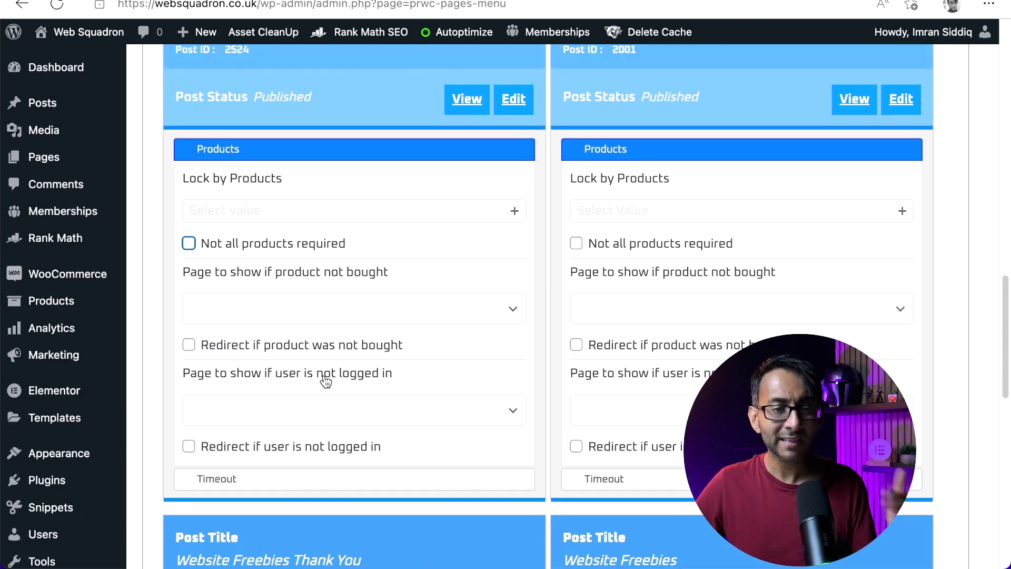
pyautogui.scroll(1, 326, 380)
pyautogui.scroll(-5, 337, 401)
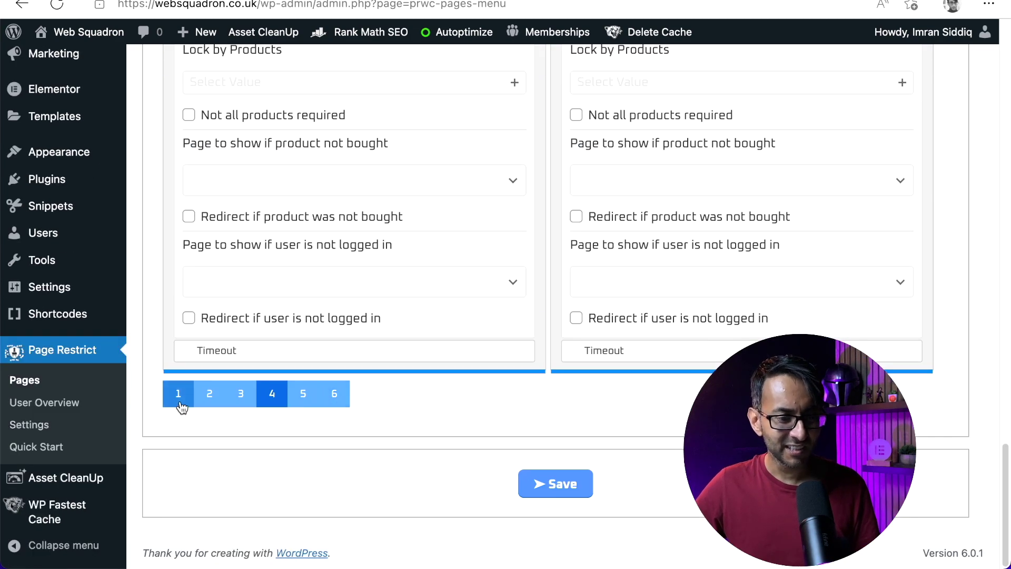
pyautogui.click(180, 400)
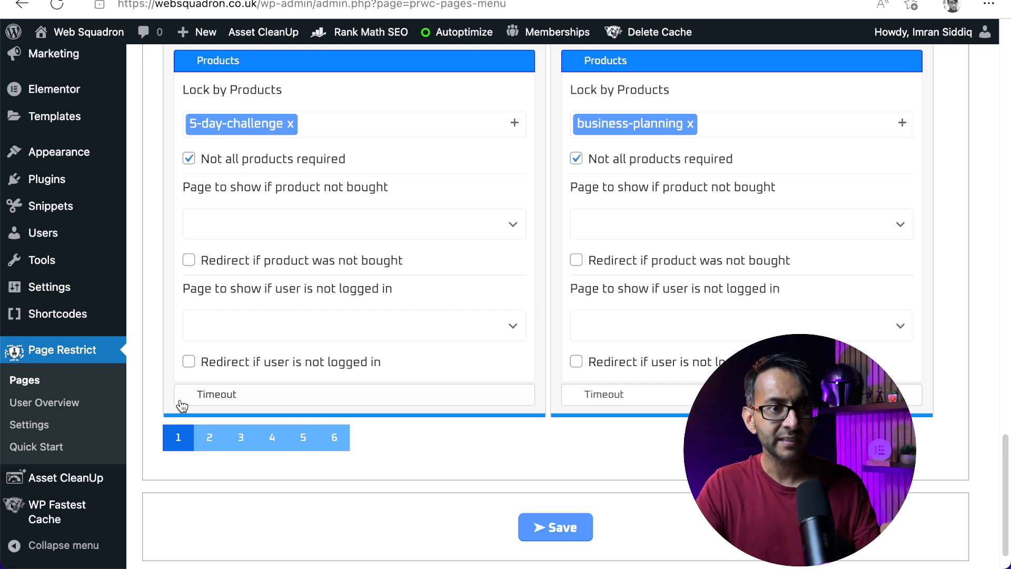
# Scroll through the module pages to confirm each is locked to its matching product
pyautogui.scroll(3, 210, 393)
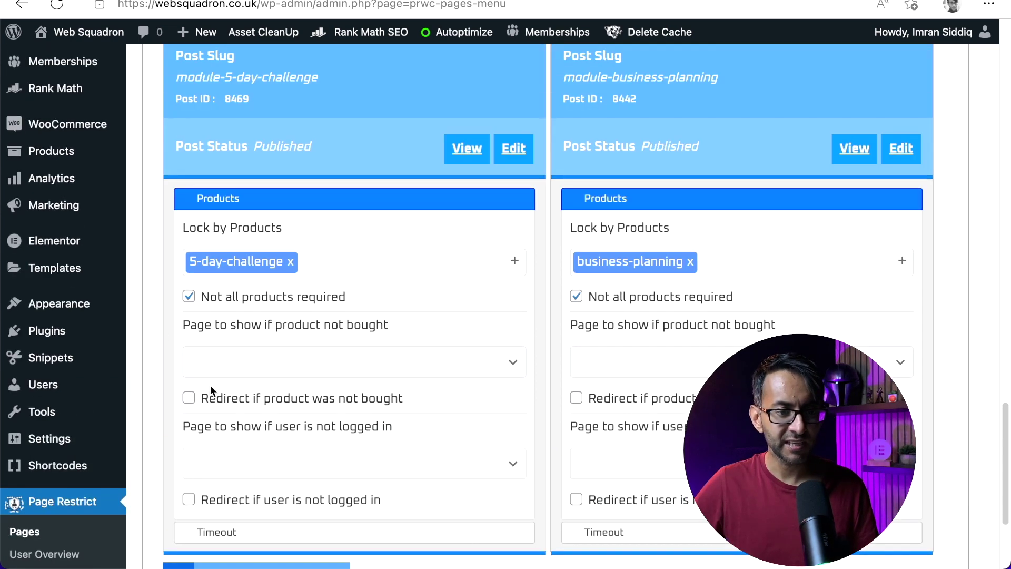
pyautogui.scroll(1, 253, 266)
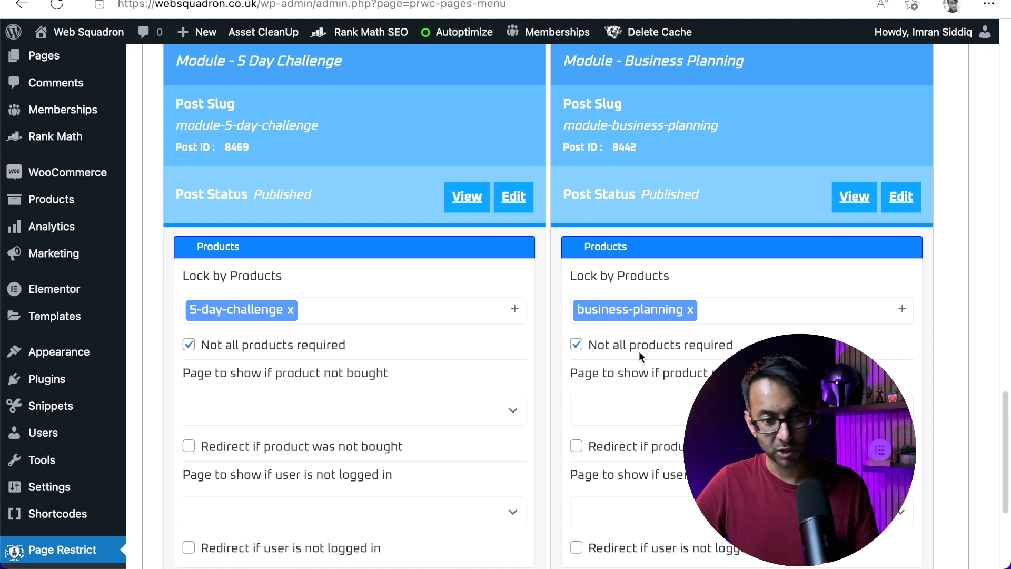
pyautogui.scroll(15, 639, 351)
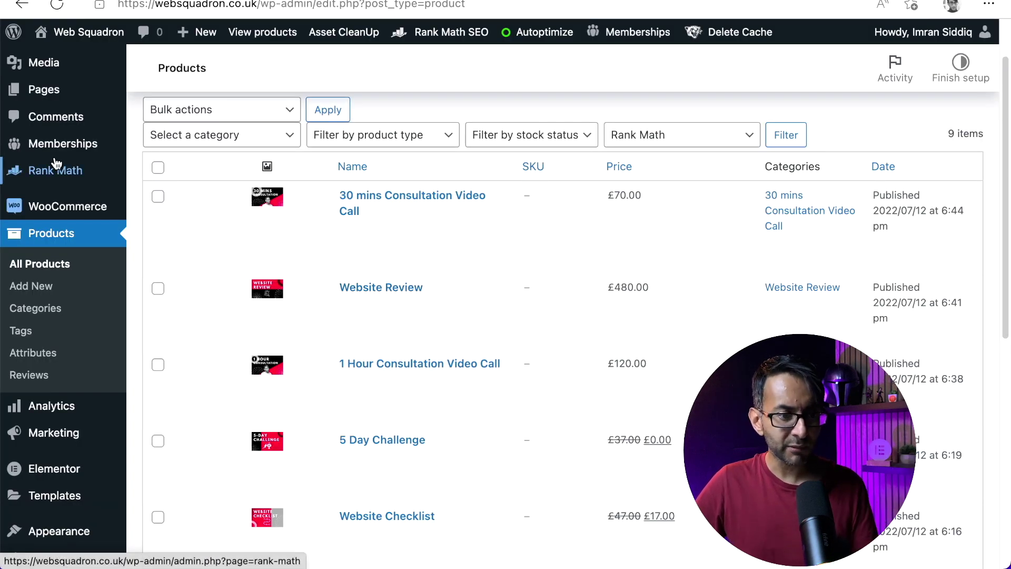
# Open Mastery Modules in Elementor and select the Business Planning card's description text
pyautogui.moveTo(38, 87)
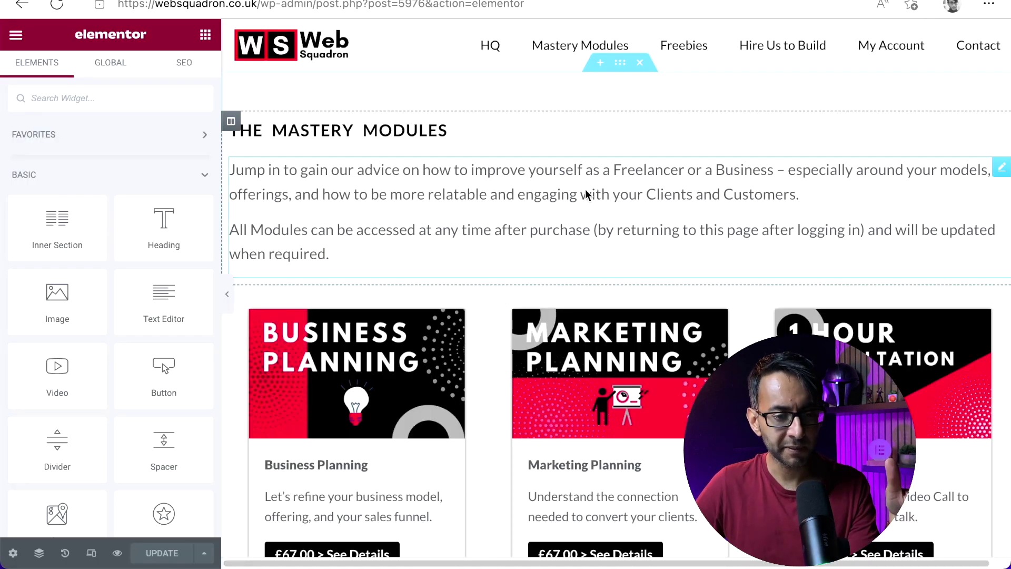
pyautogui.scroll(-4, 365, 269)
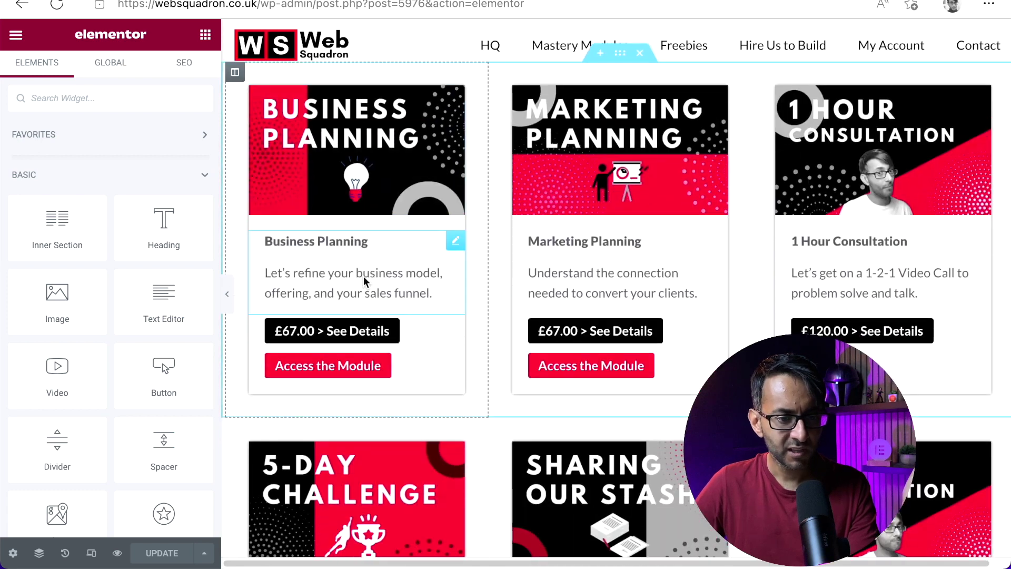
pyautogui.click(454, 96)
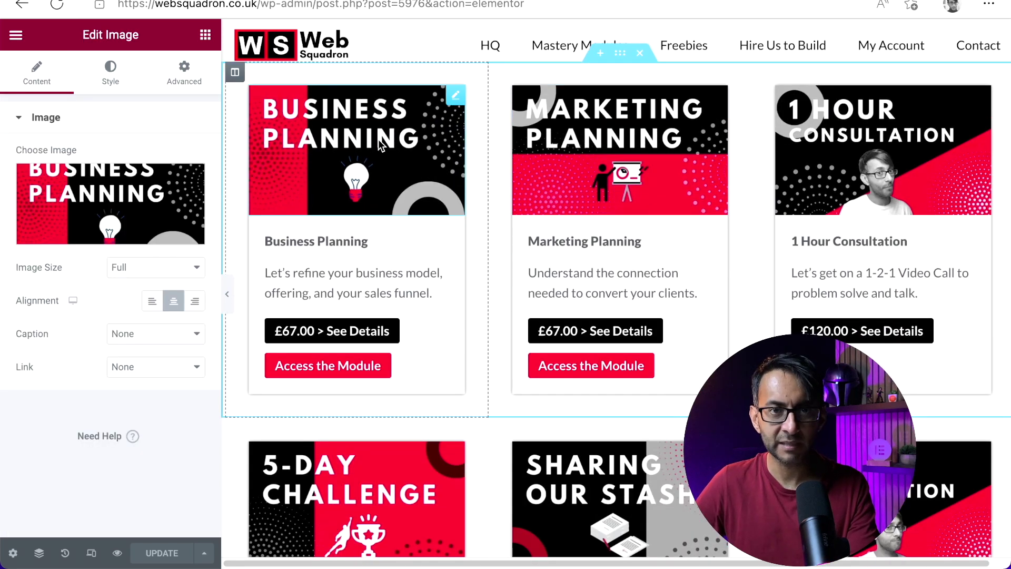
pyautogui.click(347, 239)
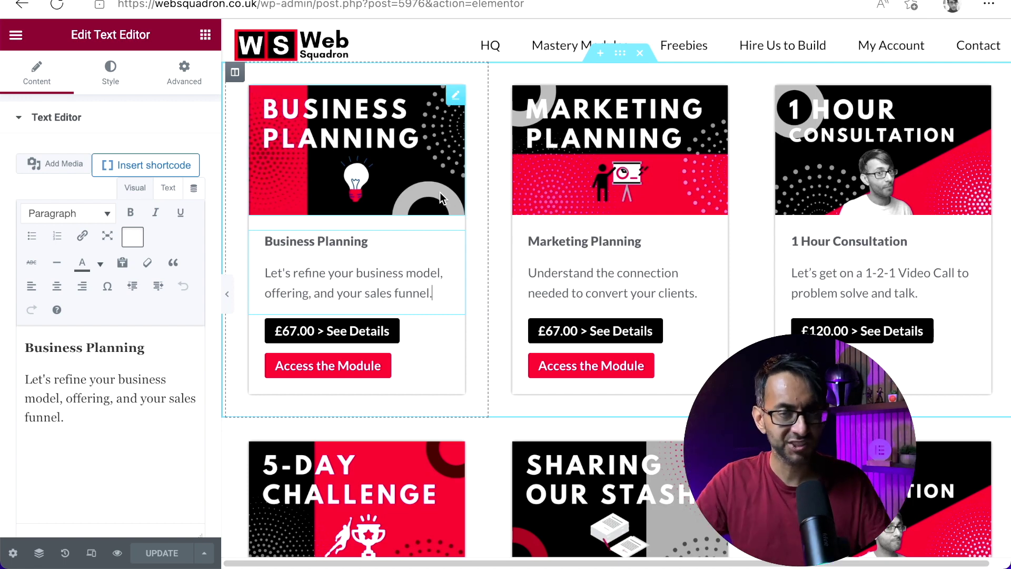
# Inspect the £67.00 See Details button's link to the business-planning product page
pyautogui.click(393, 341)
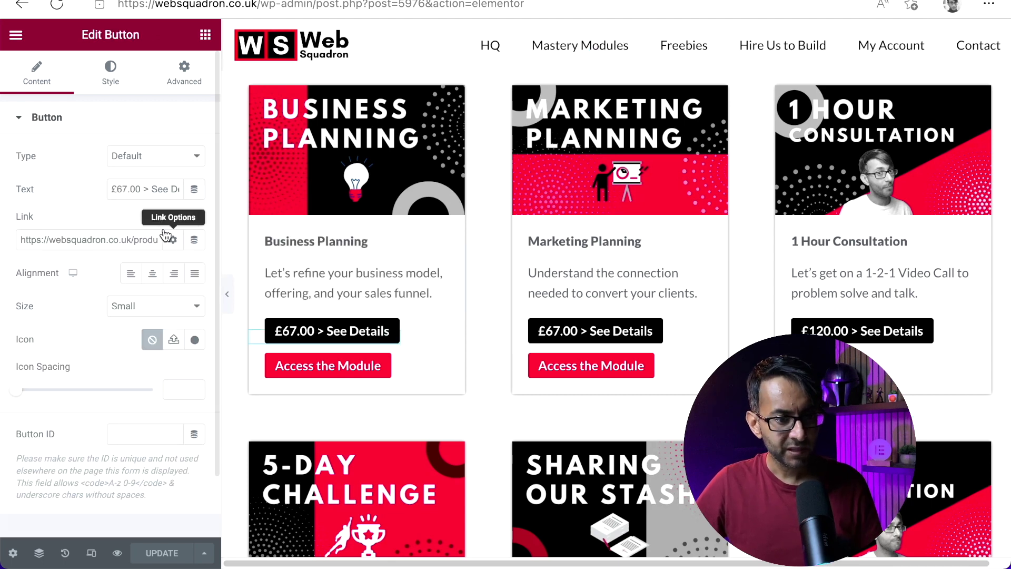
pyautogui.moveTo(219, 233); pyautogui.dragTo(364, 234)
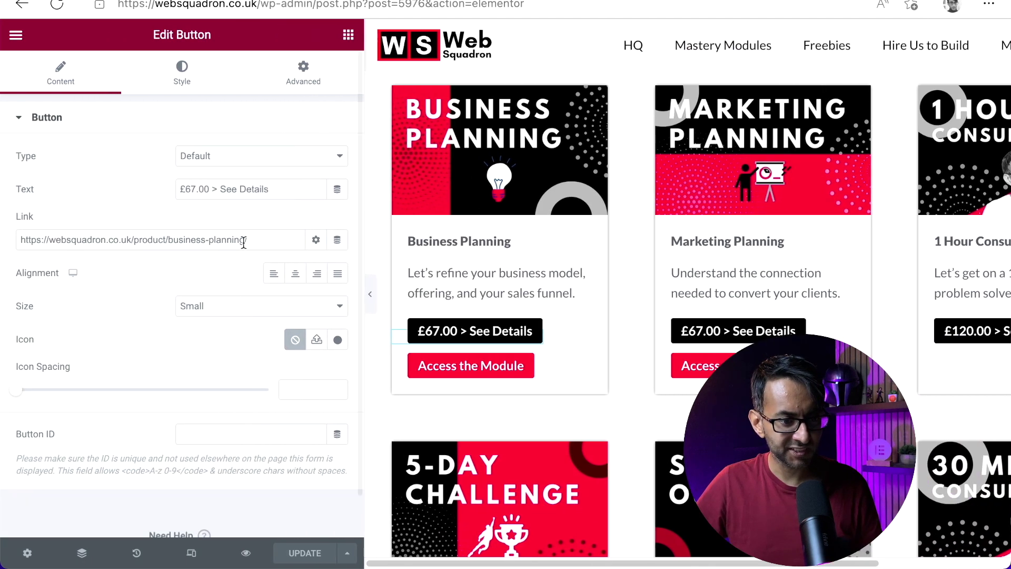
pyautogui.click(79, 241)
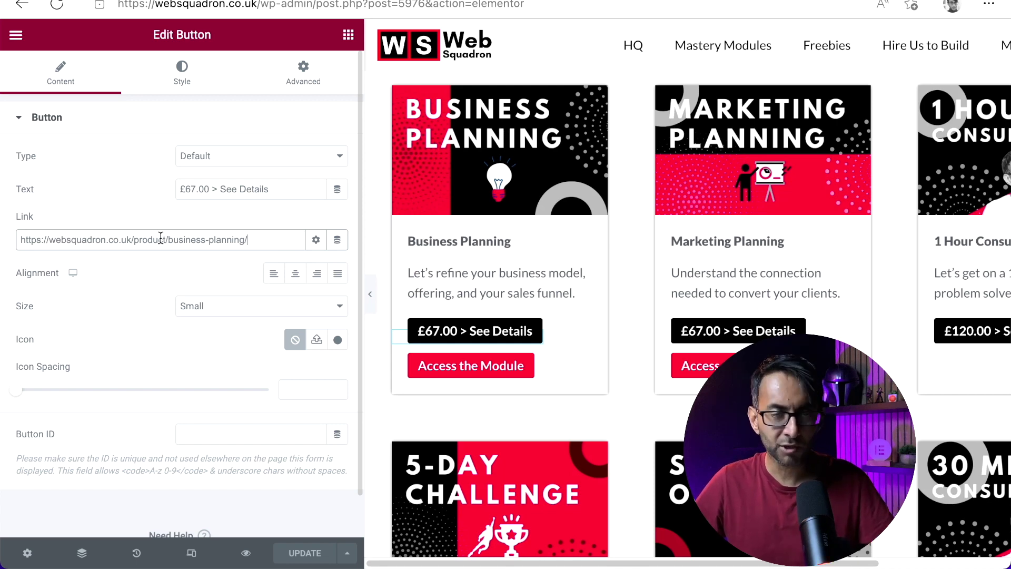
pyautogui.moveTo(179, 240); pyautogui.dragTo(264, 242)
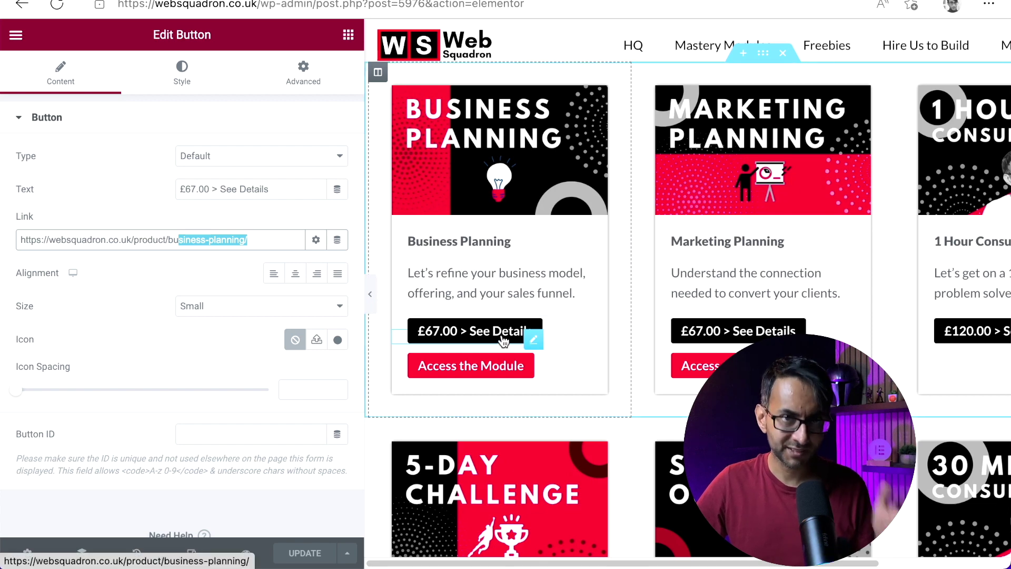
# Confirm the Access the Module button links to module-business-planning, then narrow the panel again
pyautogui.click(527, 364)
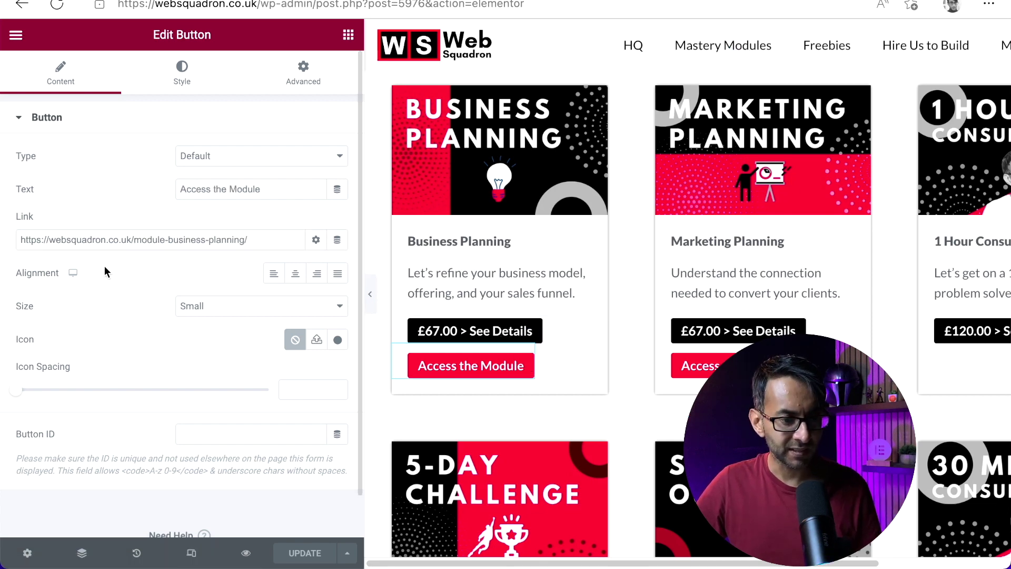
pyautogui.moveTo(134, 240); pyautogui.dragTo(256, 240)
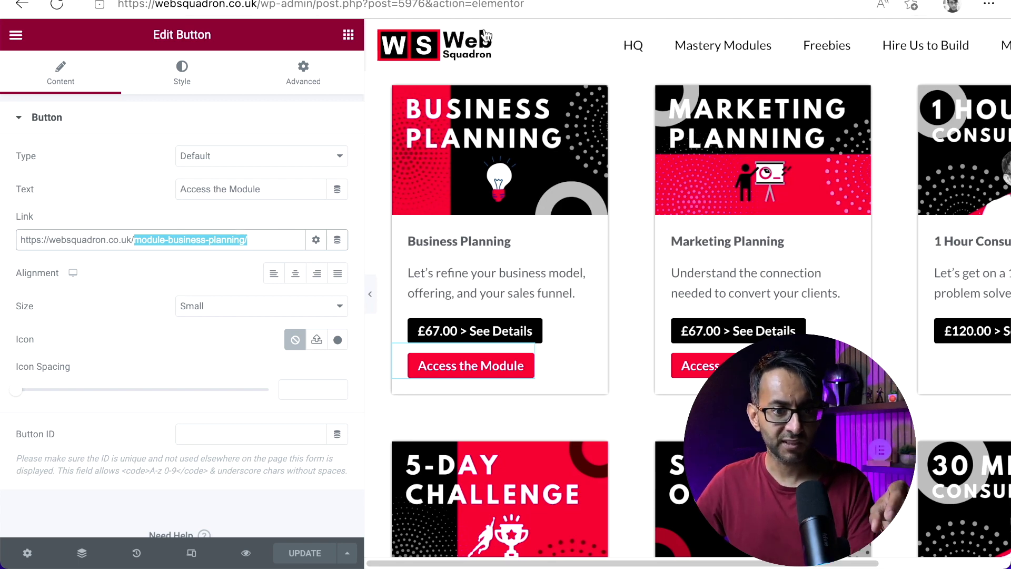
pyautogui.moveTo(366, 156); pyautogui.dragTo(248, 161)
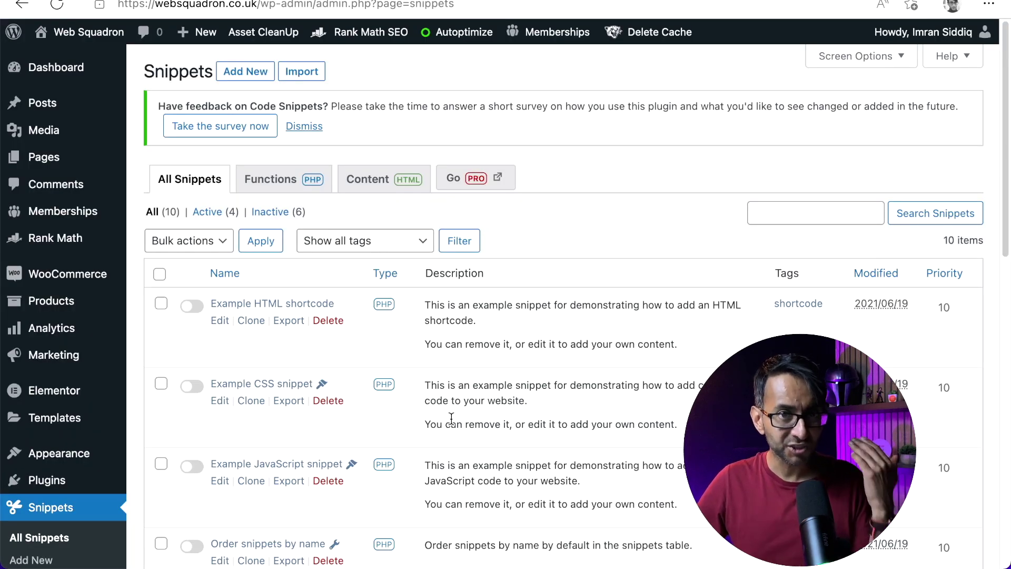
pyautogui.scroll(-10, 451, 418)
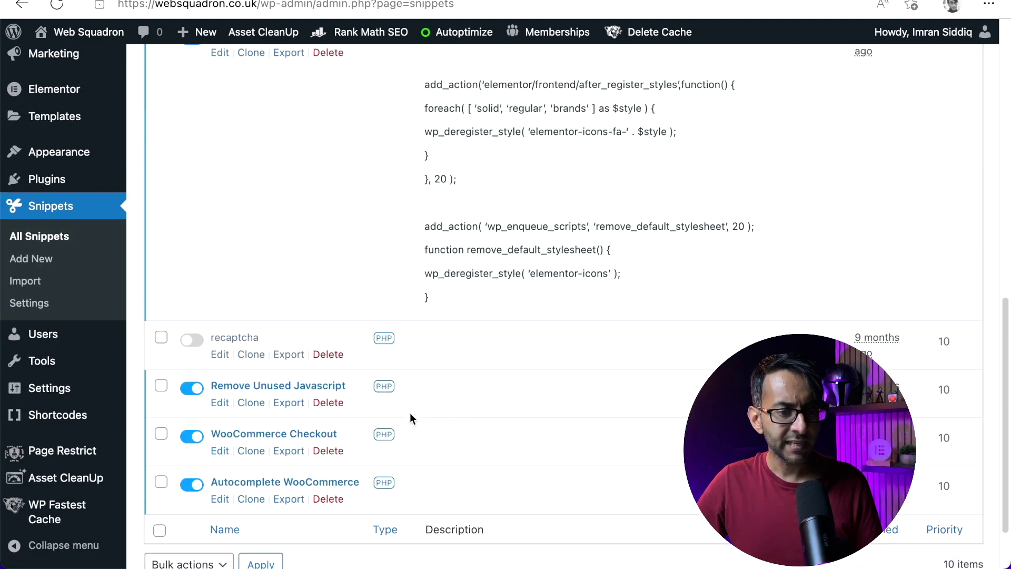
pyautogui.scroll(-2, 410, 414)
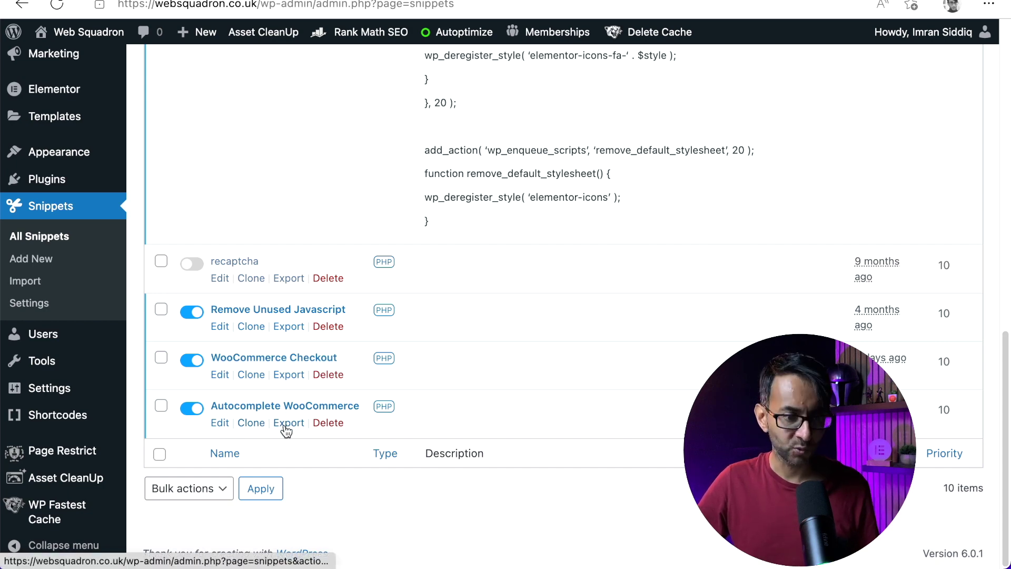
pyautogui.click(219, 423)
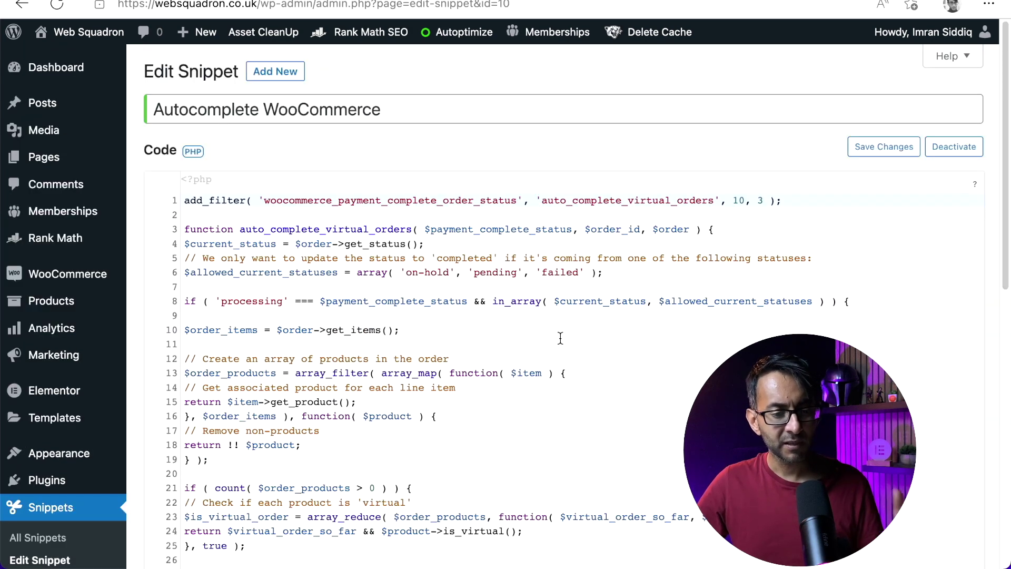
pyautogui.scroll(-2, 561, 338)
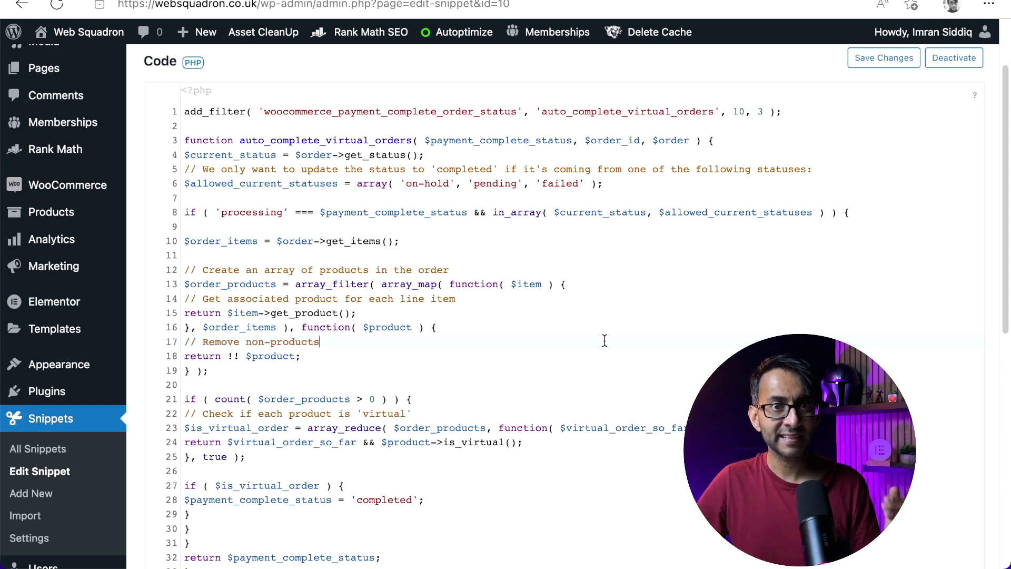
pyautogui.click(21, 4)
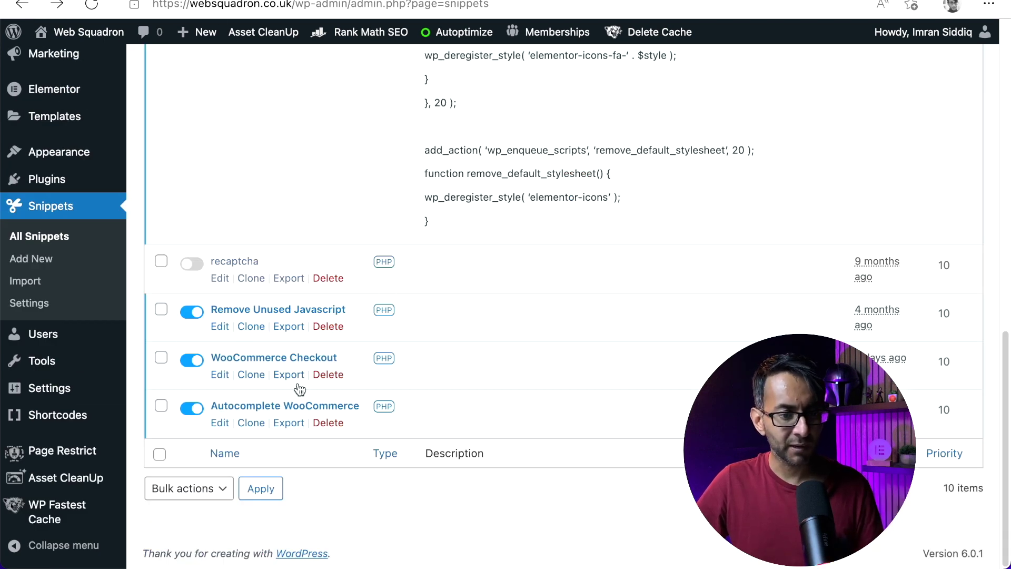
# Open the WooCommerce Checkout snippet and highlight code lines 17–19 that remove checkout fields
pyautogui.click(219, 374)
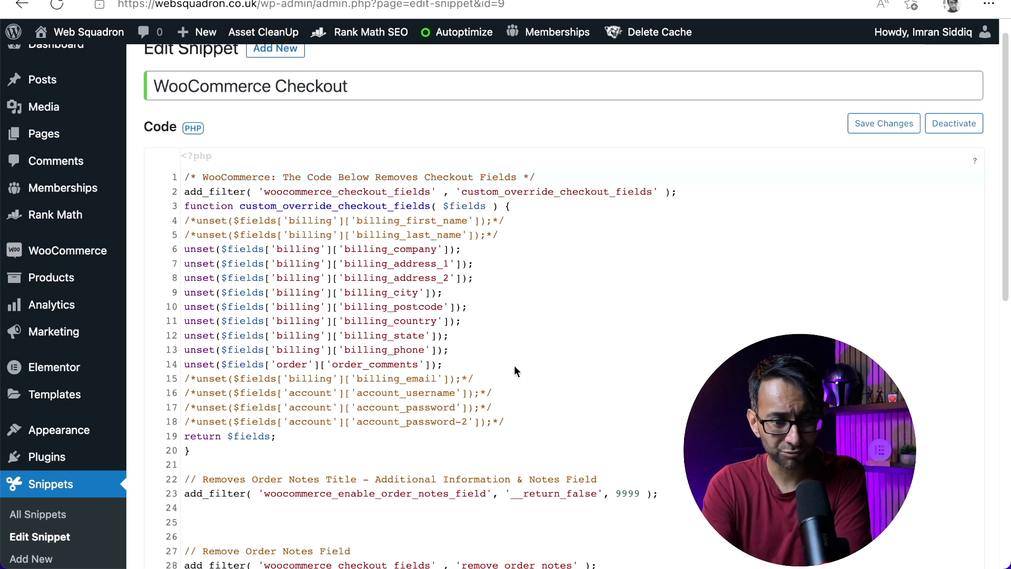
pyautogui.scroll(-1, 531, 381)
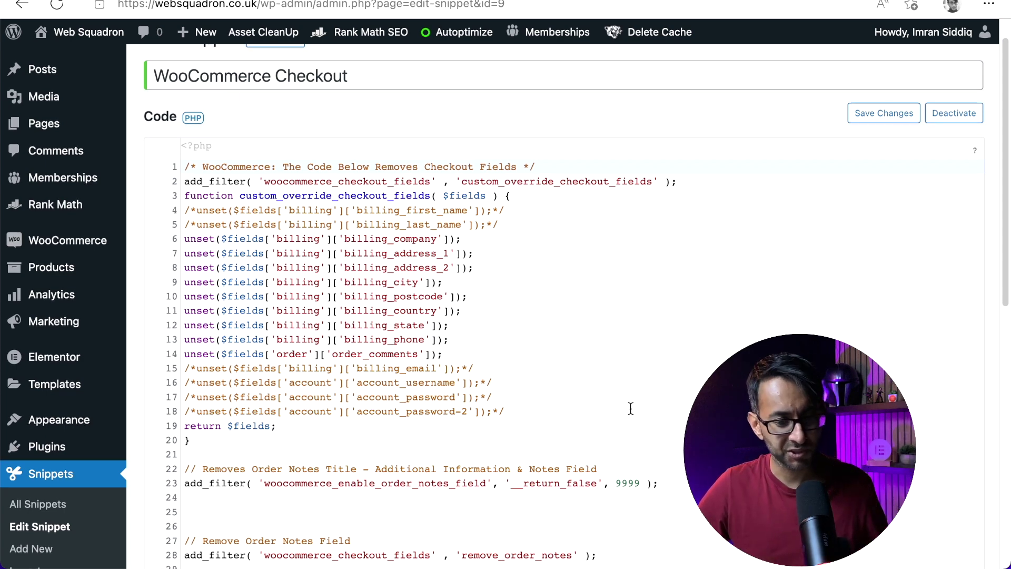
pyautogui.scroll(-3, 630, 408)
pyautogui.scroll(1, 630, 408)
pyautogui.moveTo(540, 319); pyautogui.dragTo(584, 286)
pyautogui.click(613, 285)
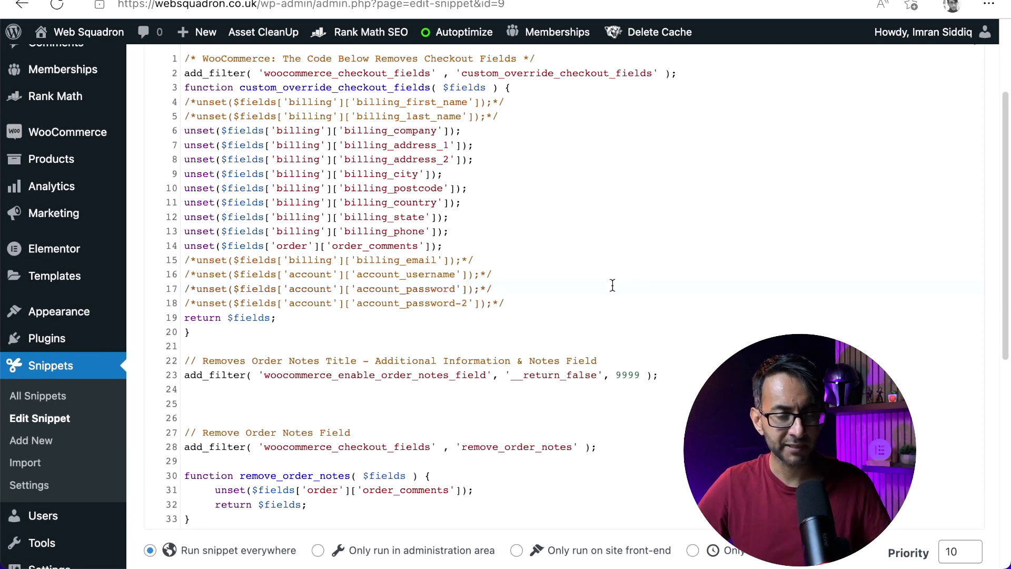
pyautogui.scroll(1, 621, 316)
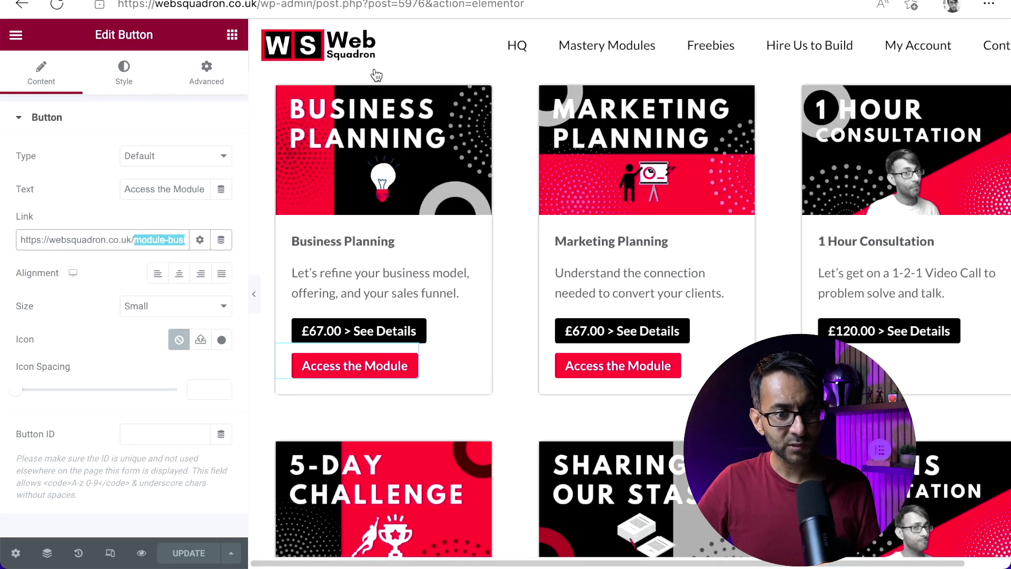
# Undo the accidental Access the Module button move and select the 5 Day Challenge £ FREE > See Details button
pyautogui.scroll(-1, 579, 368)
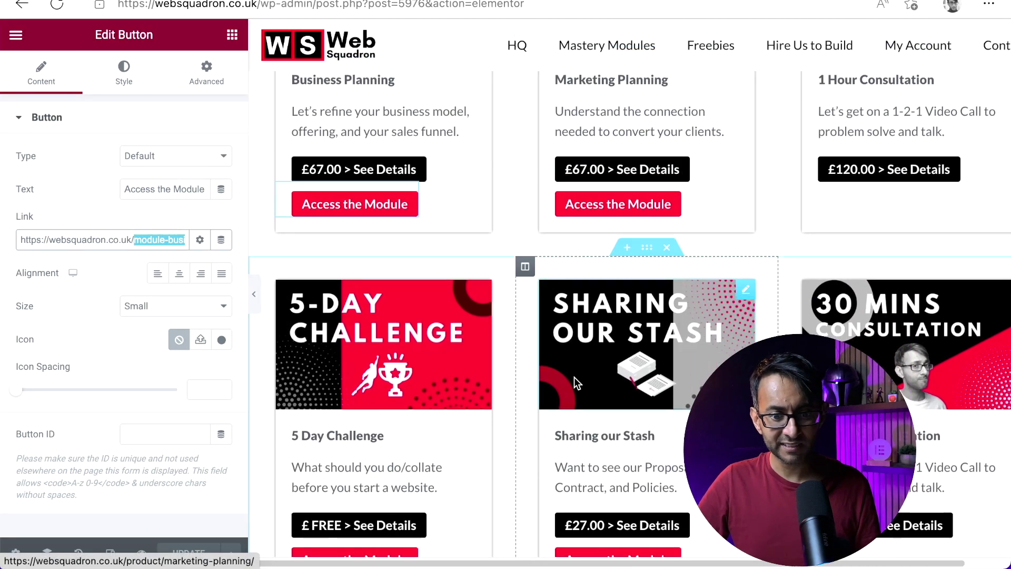
pyautogui.scroll(-3, 399, 345)
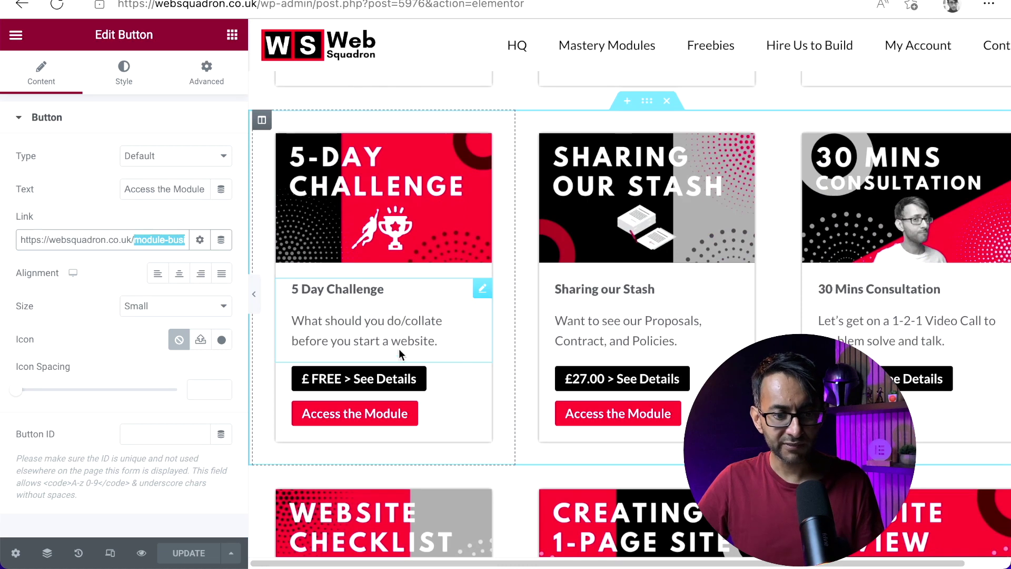
pyautogui.moveTo(422, 410); pyautogui.dragTo(406, 282)
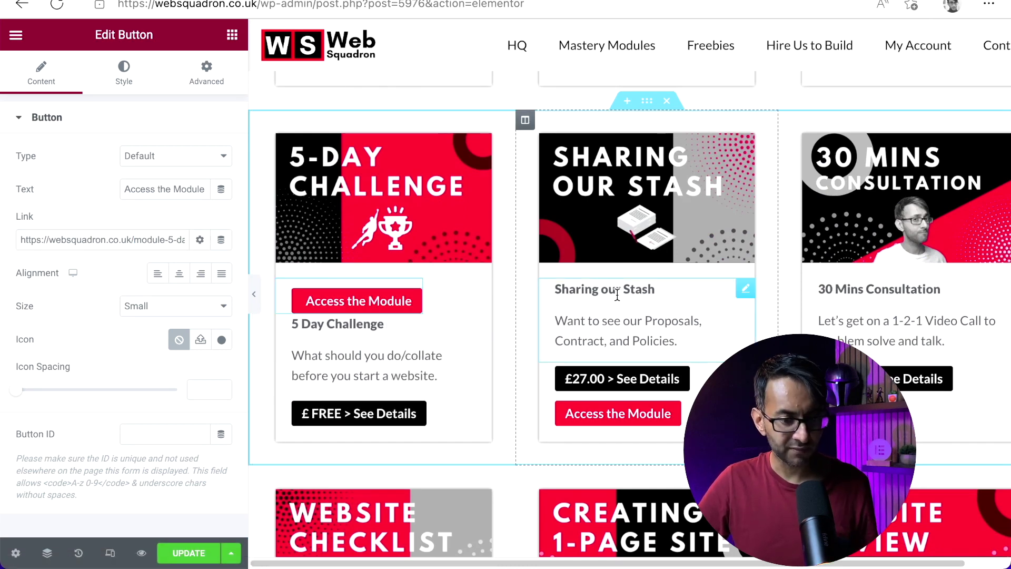
pyautogui.hotkey('ctrl', 'z')
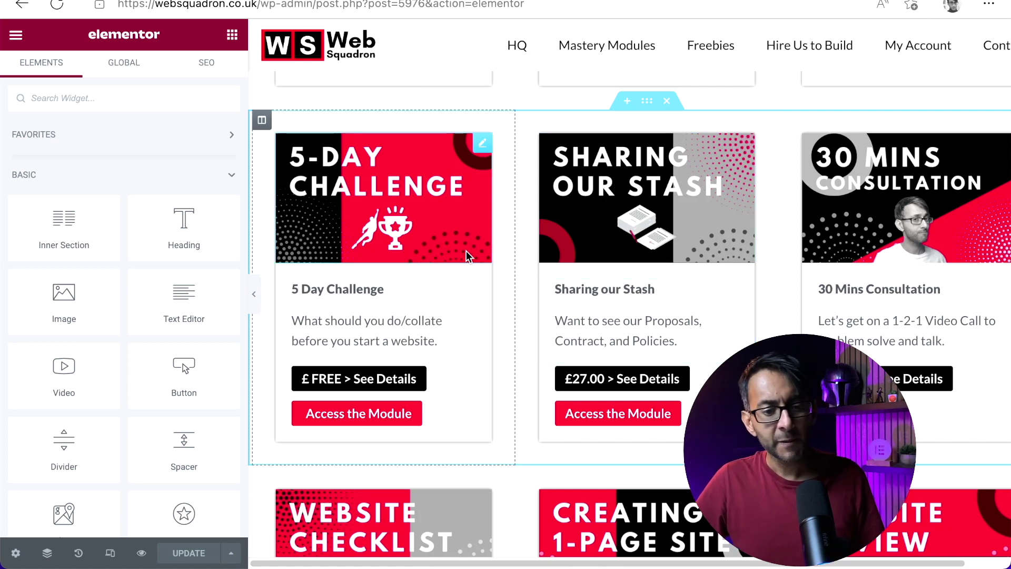
pyautogui.click(419, 390)
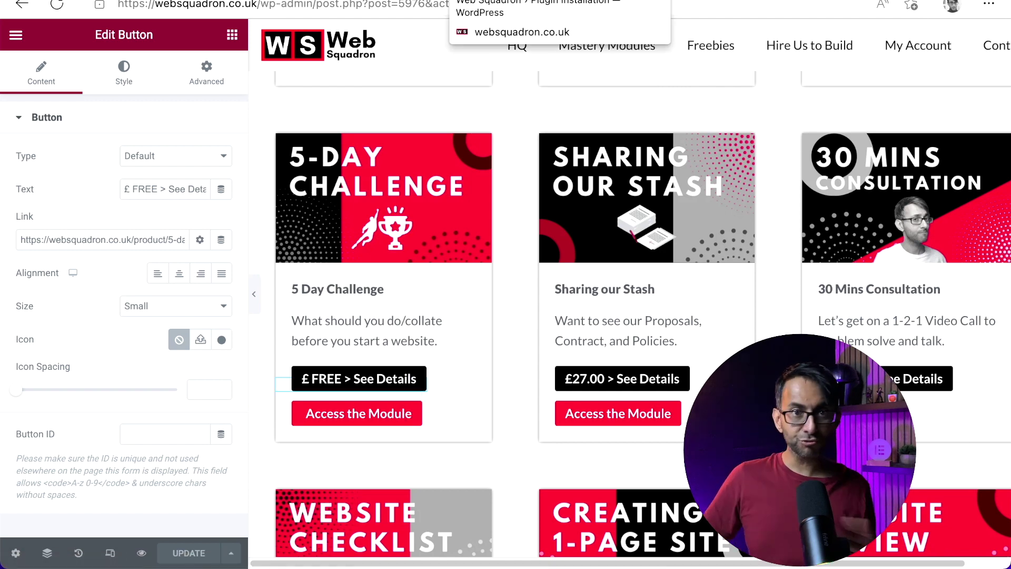
pyautogui.click(474, 0)
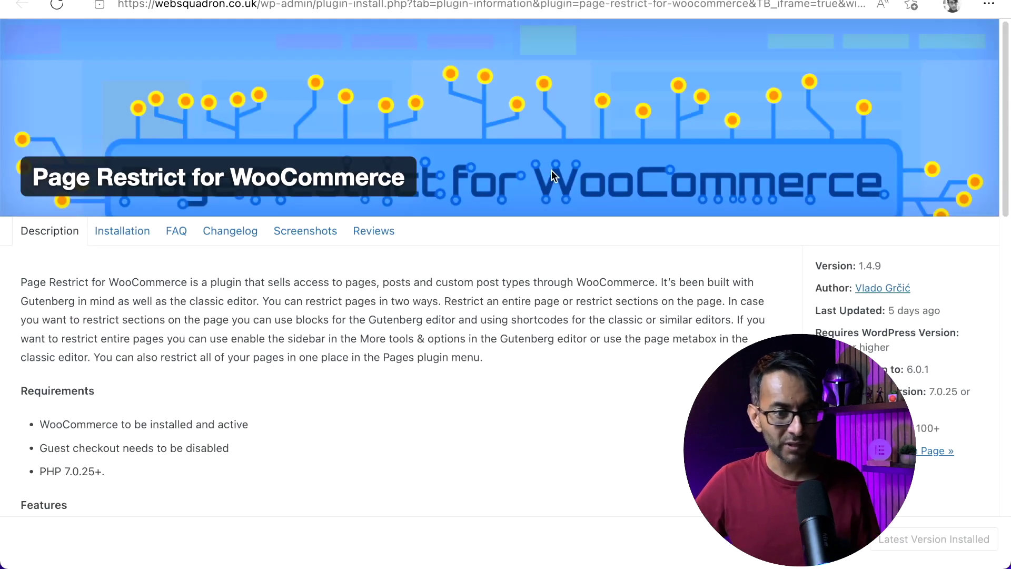